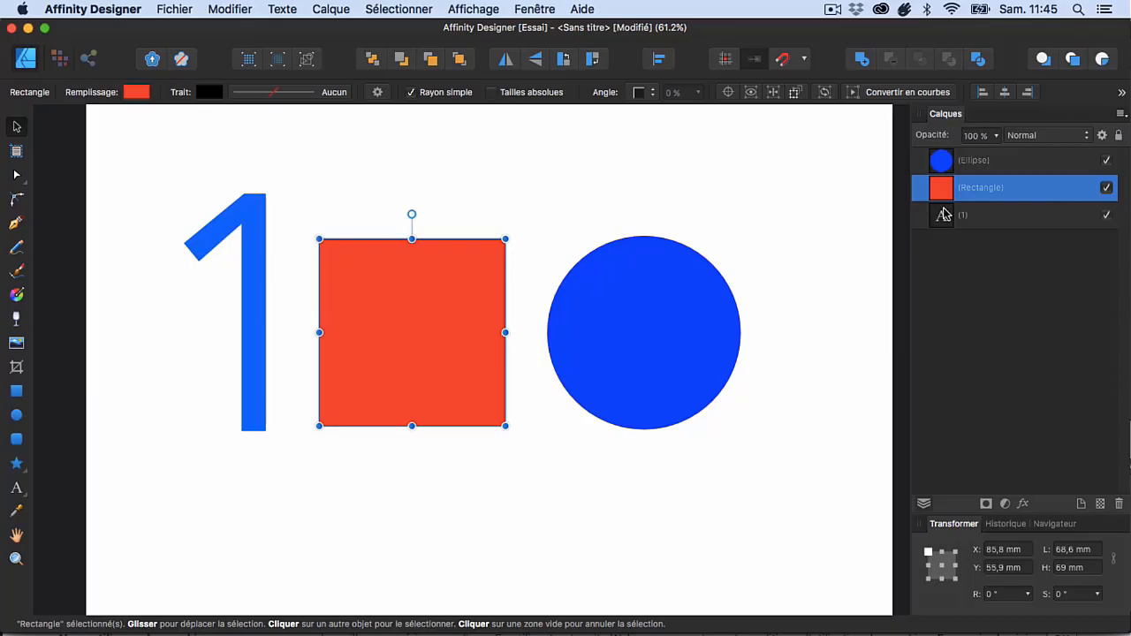
Check the Calques entry in the list of available Studio panels
left_click(495, 9)
mouse_move(507, 312)
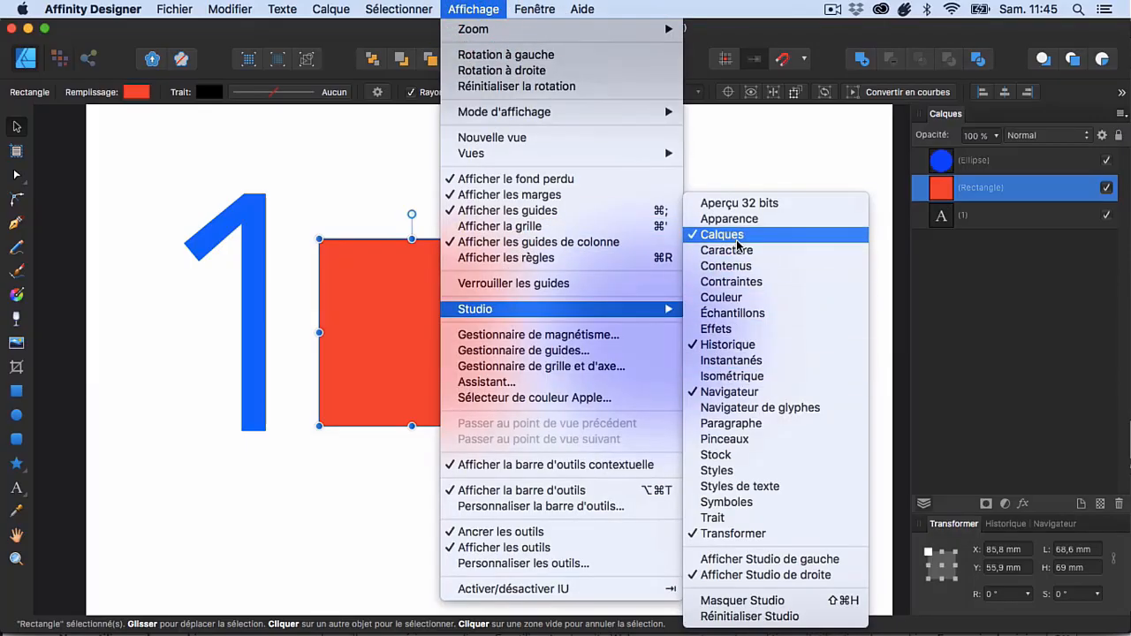
left_click(774, 156)
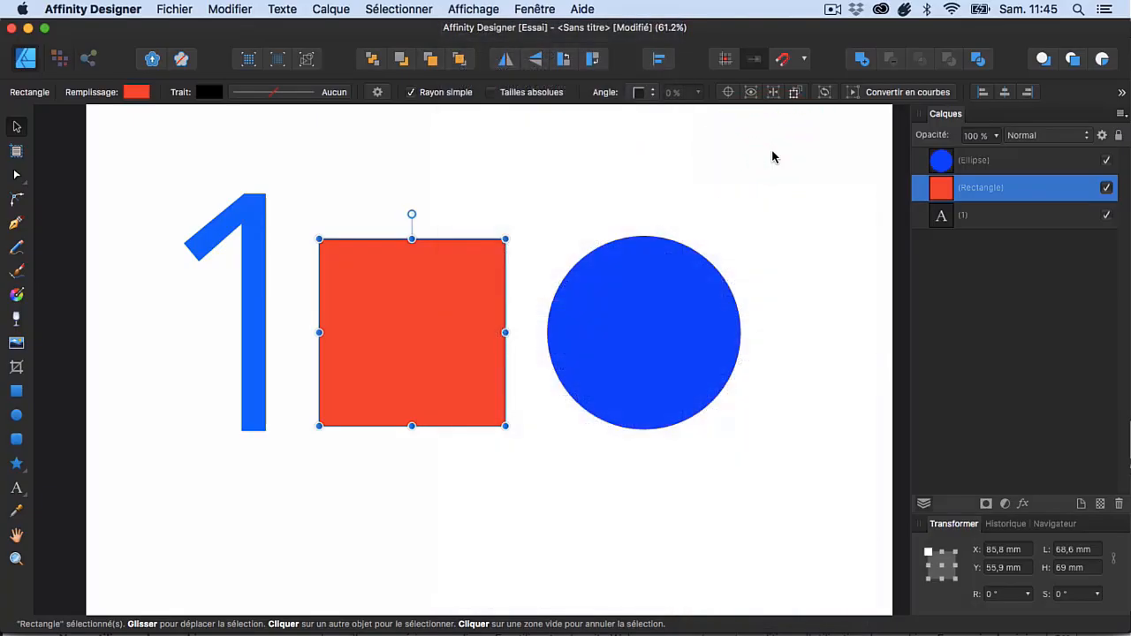
Select the number 1, the red rectangle and the blue circle in turn to identify their layers, then clear the selection
left_click(255, 213)
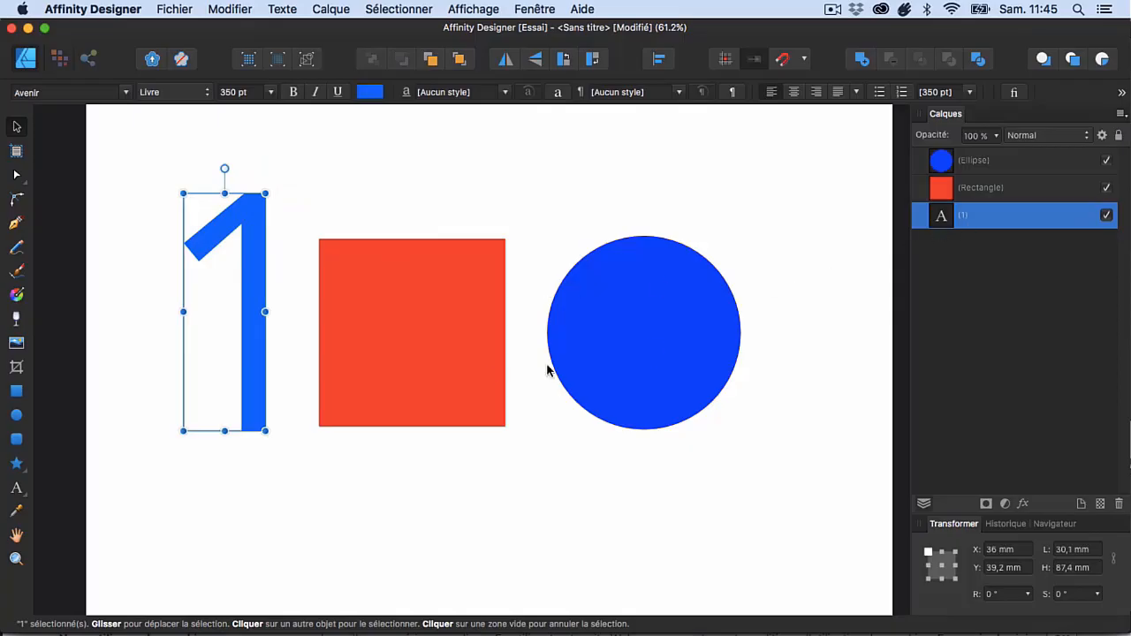
left_click(484, 369)
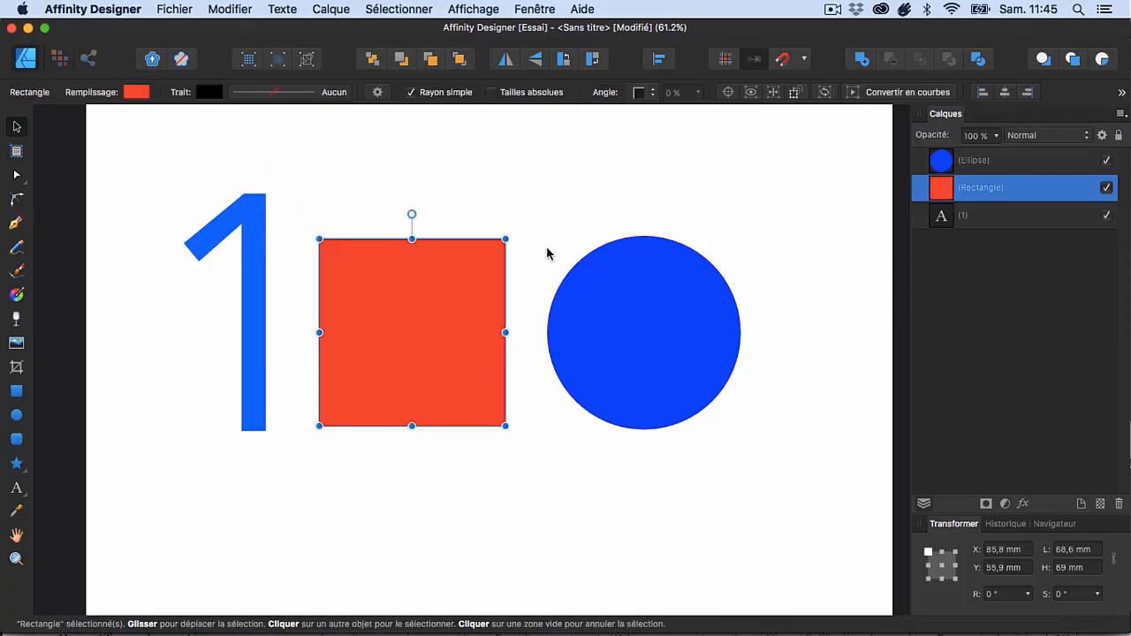
left_click(629, 336)
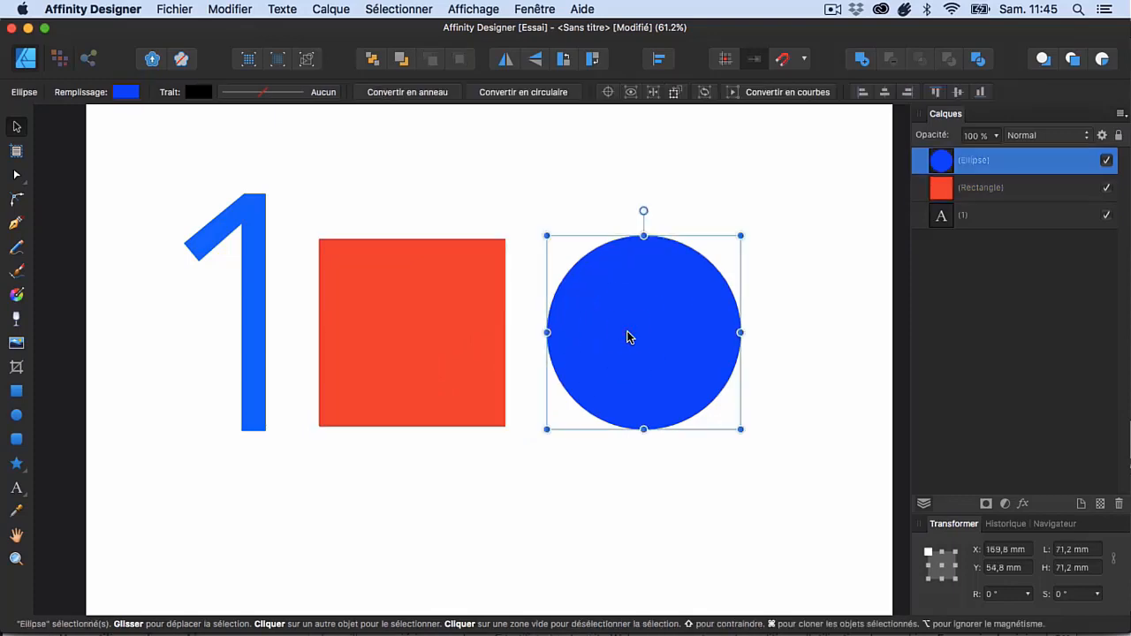
left_click(803, 366)
Shift the number 1, the red rectangle and the blue circle toward the page's left edge to make room beside the circle
scroll(804, 366, "right", 2)
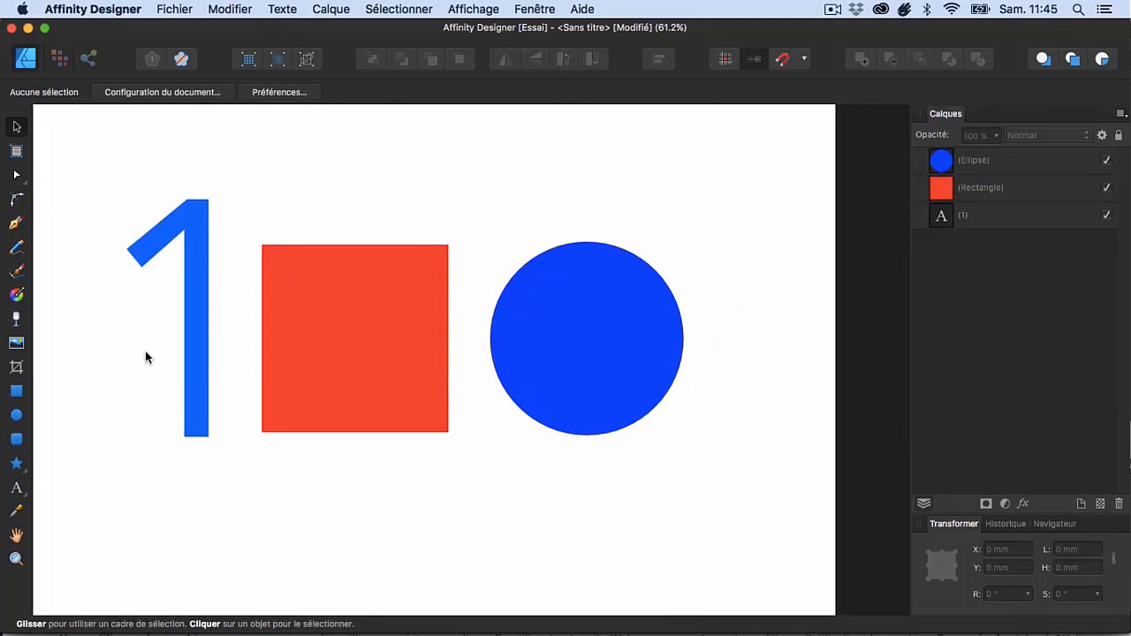
left_click_drag(197, 356, 157, 353)
left_click_drag(363, 350, 317, 353)
left_click_drag(492, 342, 441, 342)
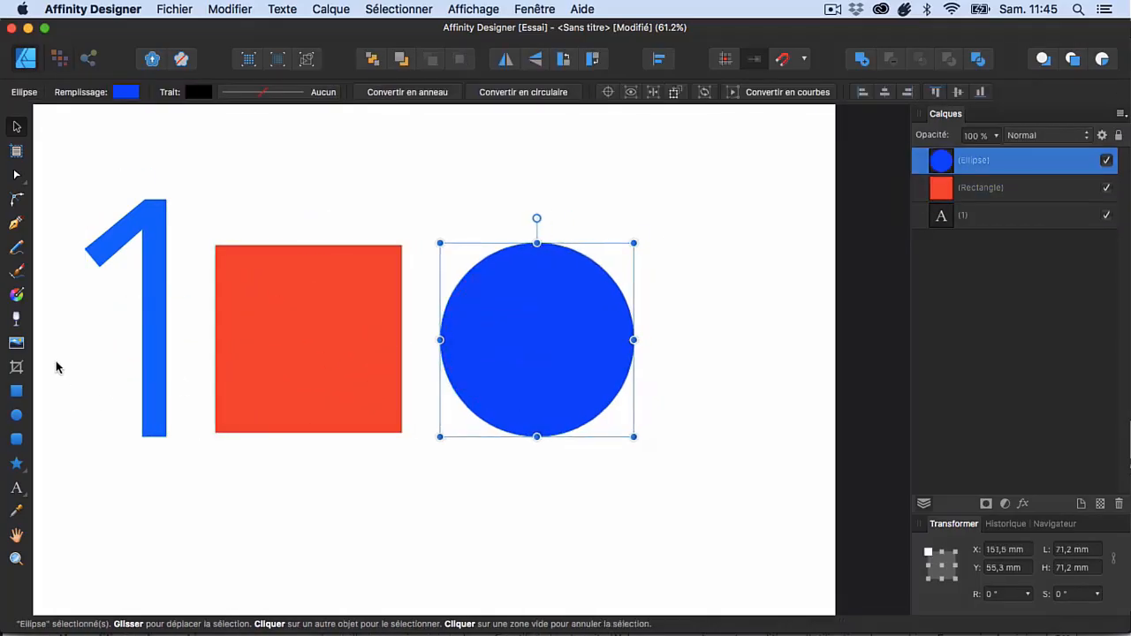
Draw a teardrop about 20 mm wide and 42 mm high to the right of the blue circle
left_click(16, 463)
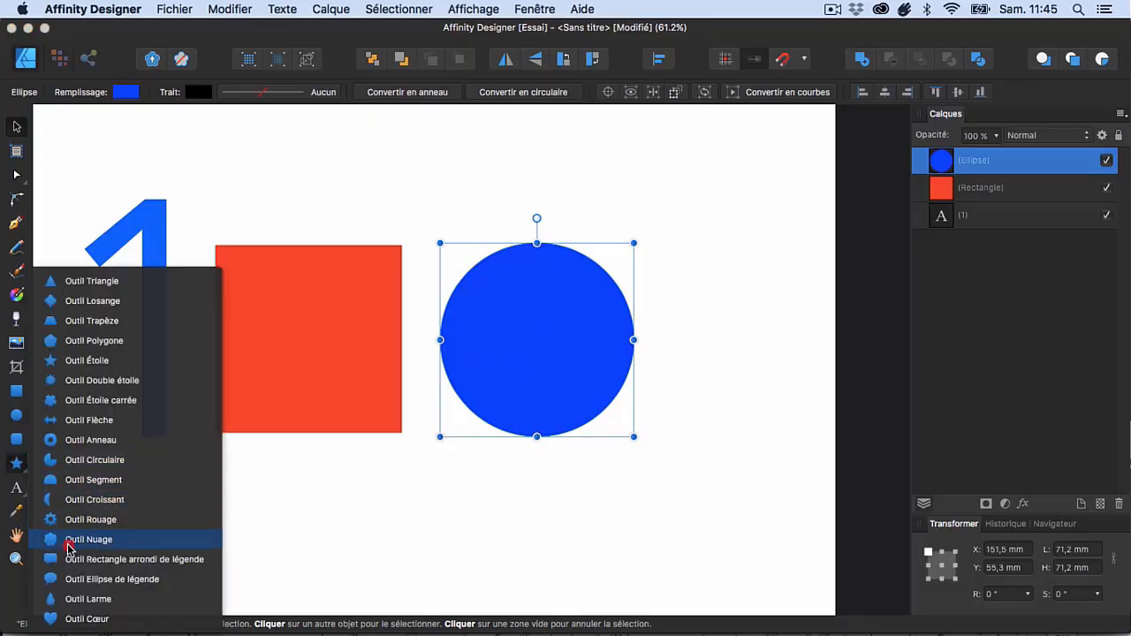
left_click(75, 602)
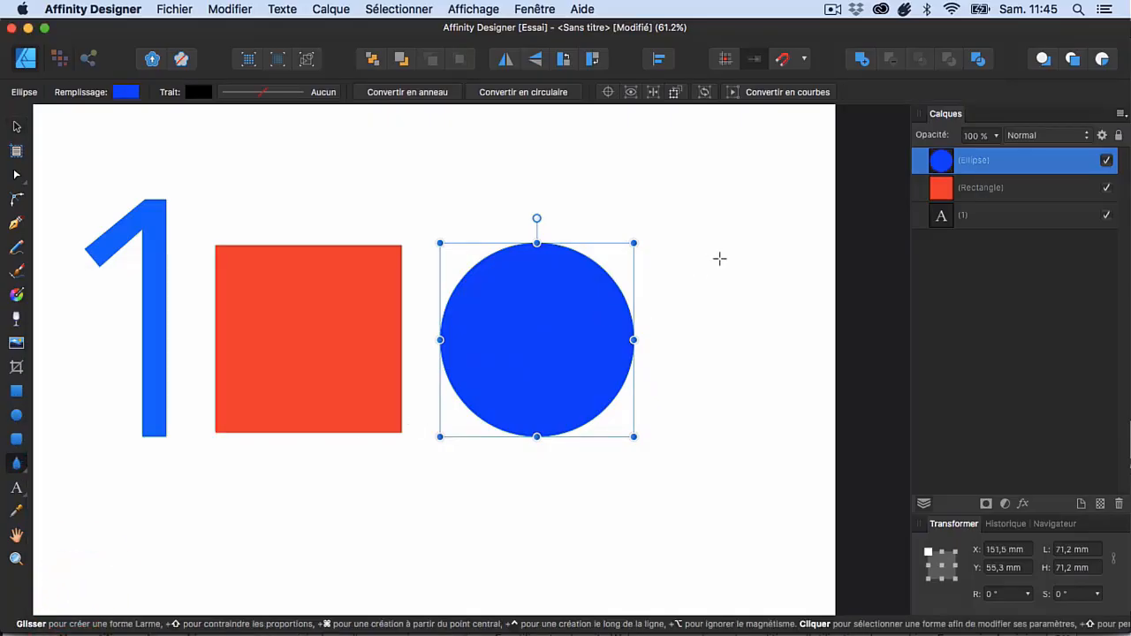
left_click_drag(703, 251, 760, 365)
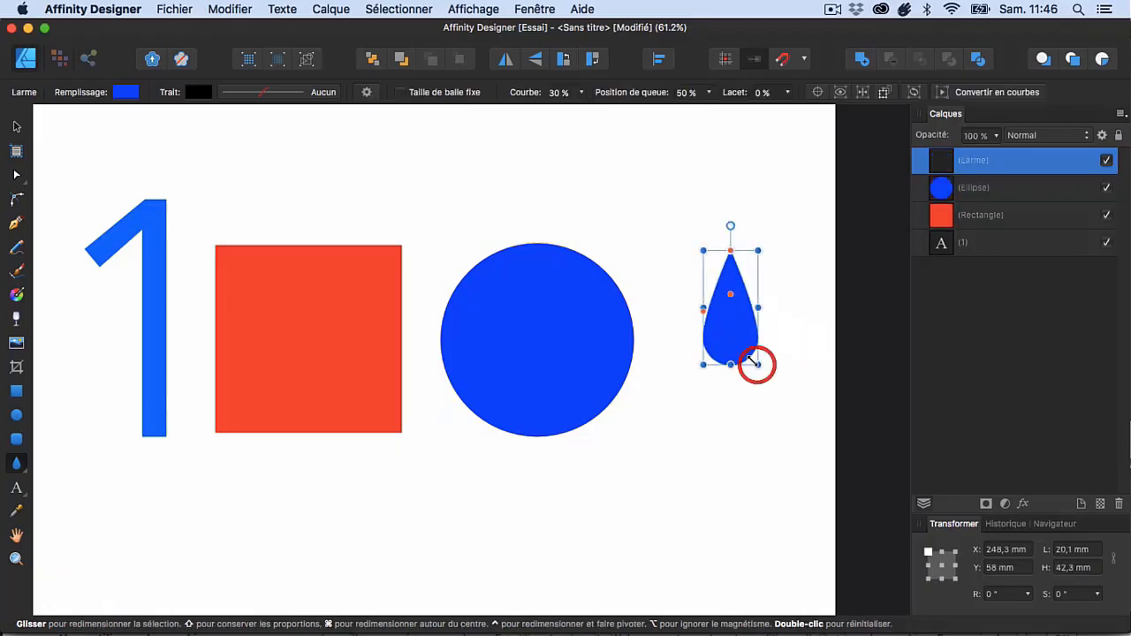
Fill the teardrop with grey, using hue 226, saturation 2 and lightness 65, and deselect it
left_click(127, 97)
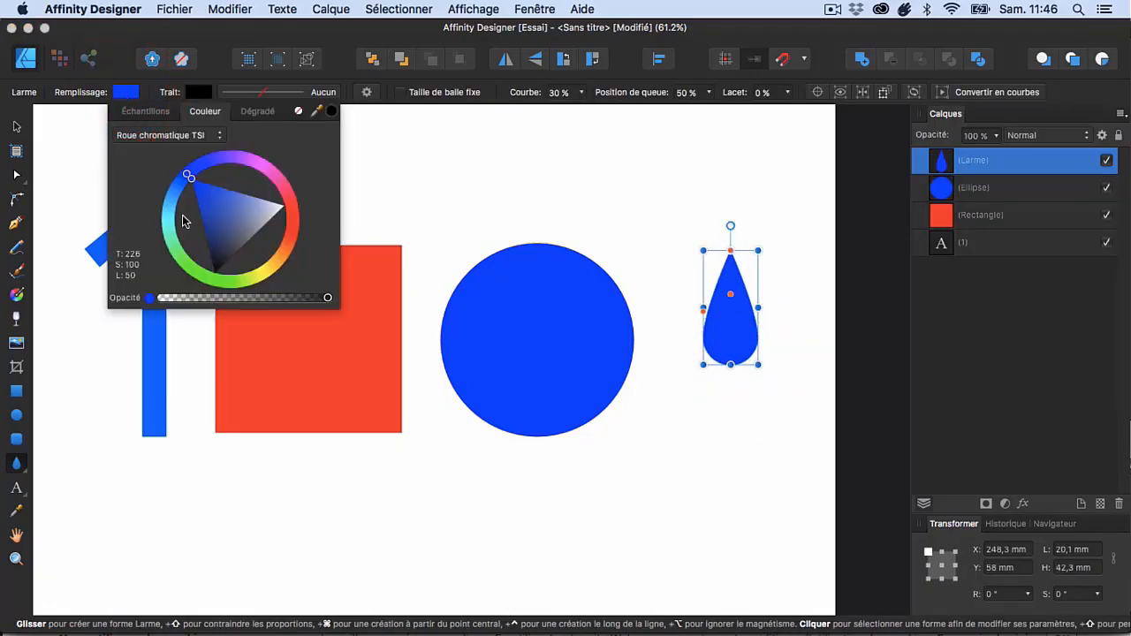
left_click_drag(240, 222, 259, 232)
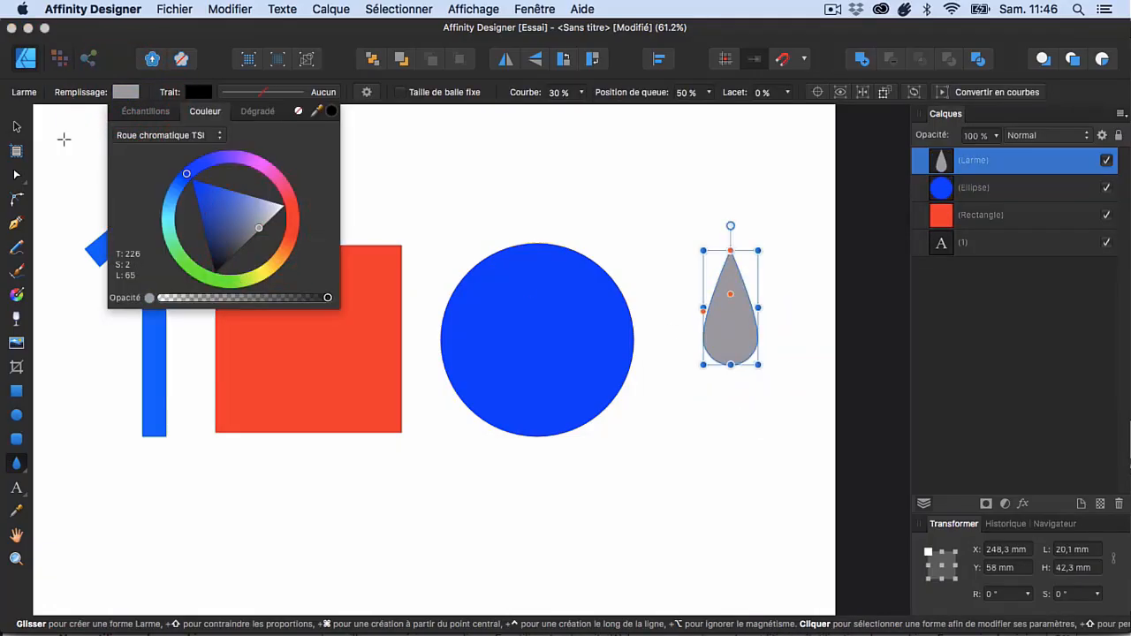
left_click(16, 126)
left_click(211, 166)
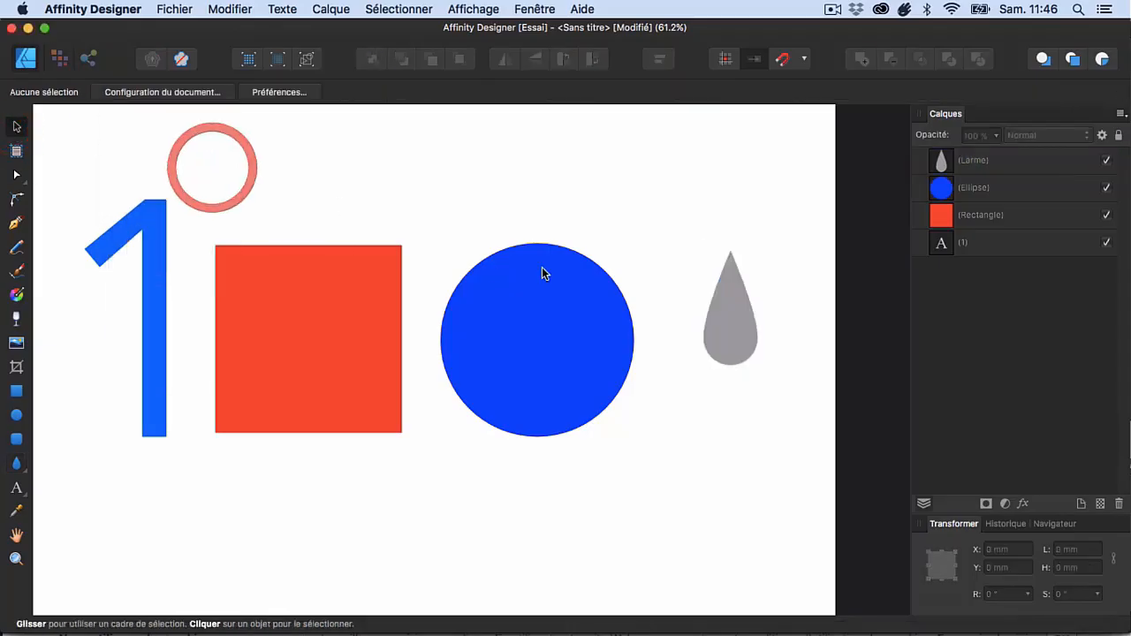
Move the teardrop slightly down and closer to the circle, to about X 240.3 mm, Y 67.2 mm
left_click(744, 345)
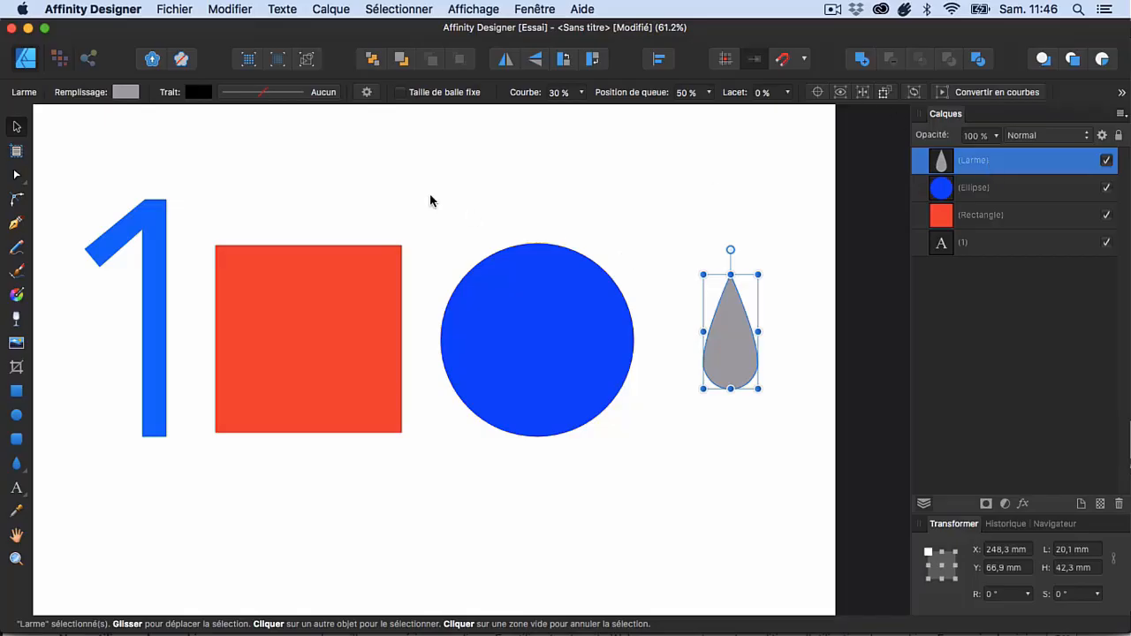
left_click(153, 334)
left_click(293, 339)
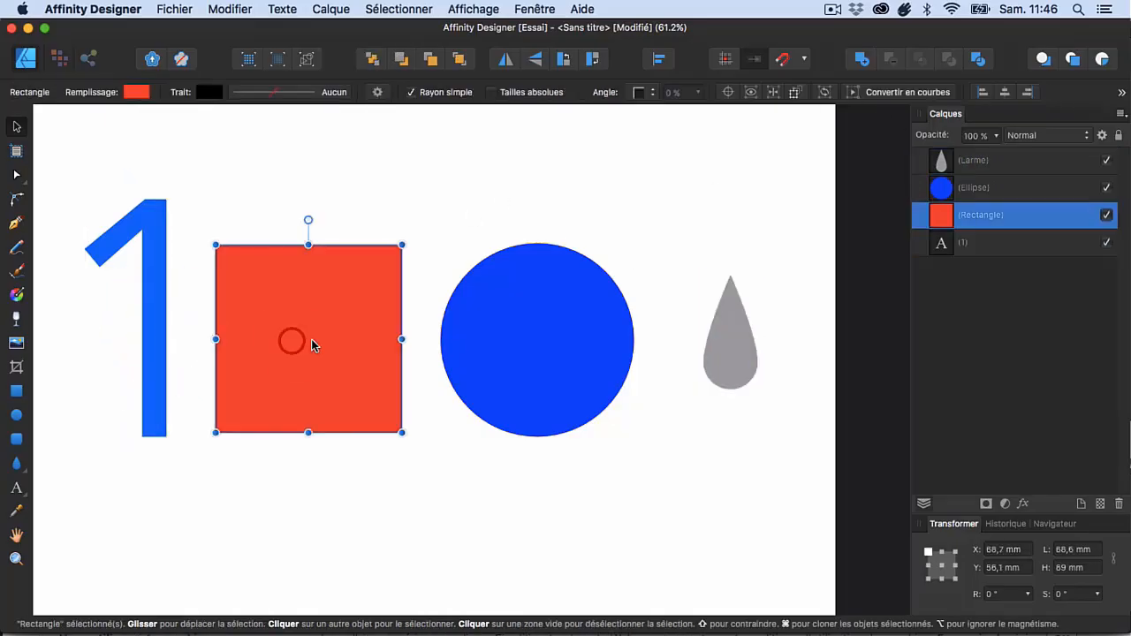
left_click(512, 348)
left_click_drag(725, 367, 704, 369)
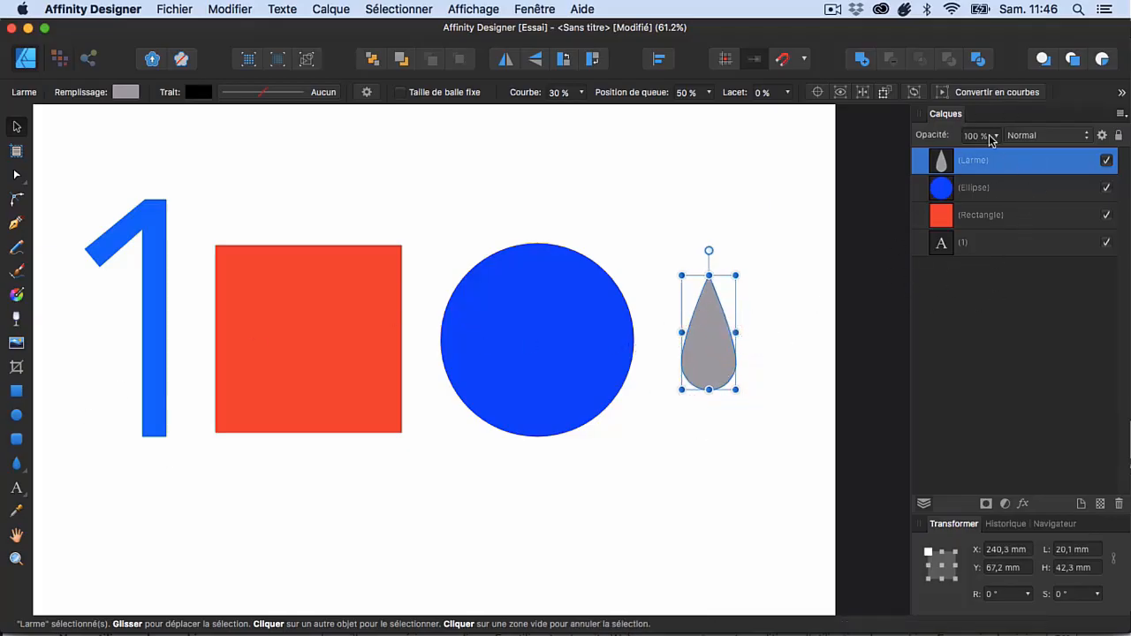
left_click(755, 229)
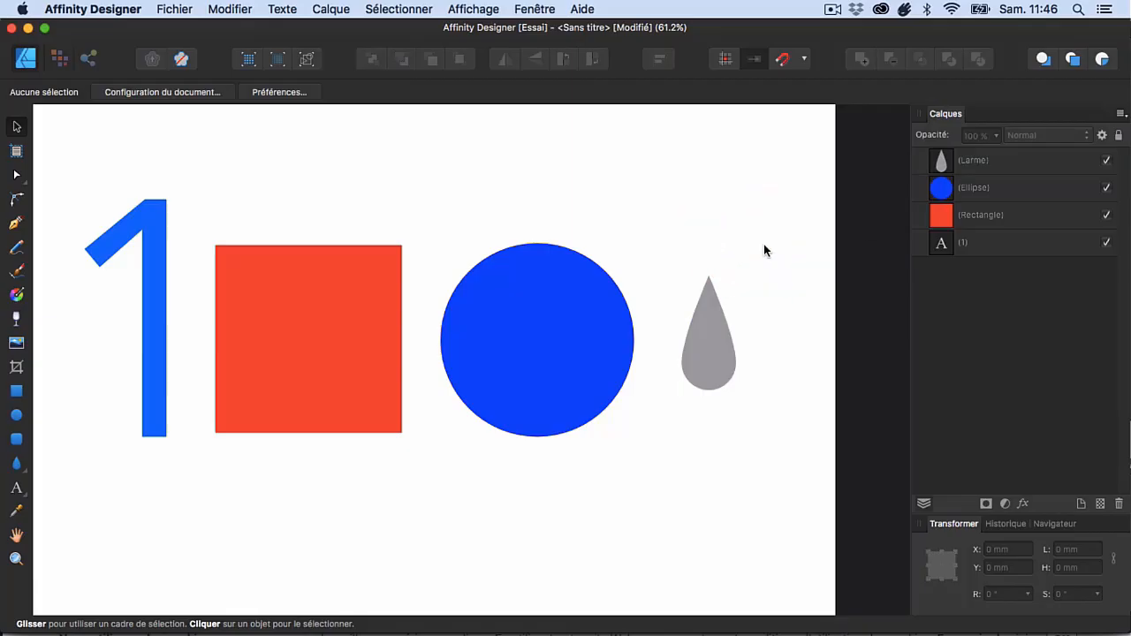
Select each of the four objects on the page in turn and compare them with the layer highlighted for each
left_click(709, 349)
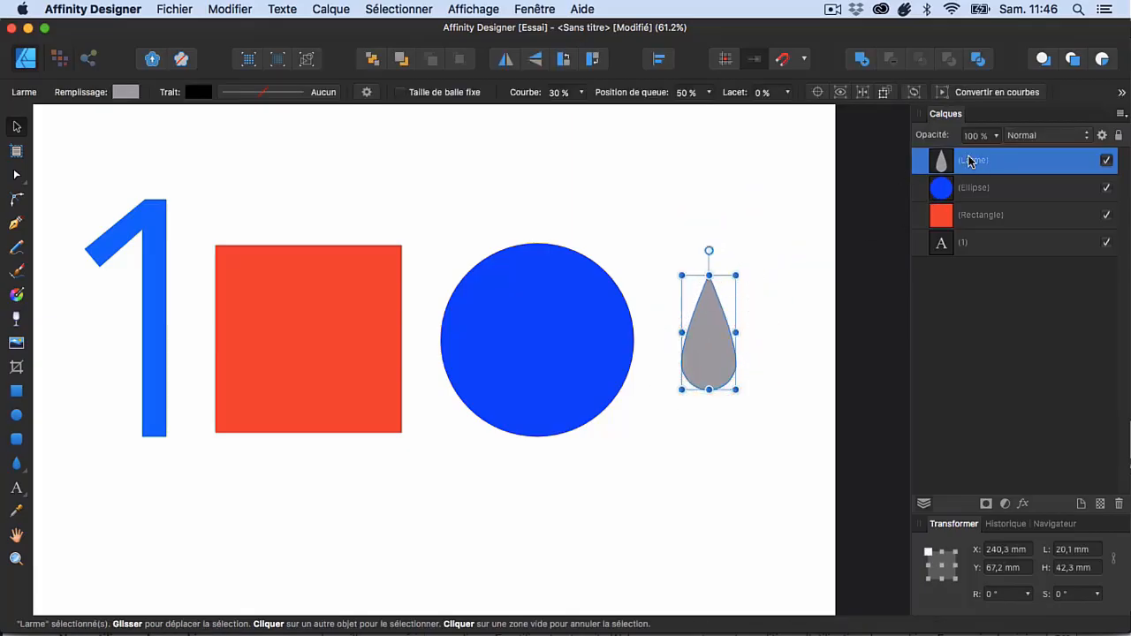
left_click(160, 308)
left_click(297, 322)
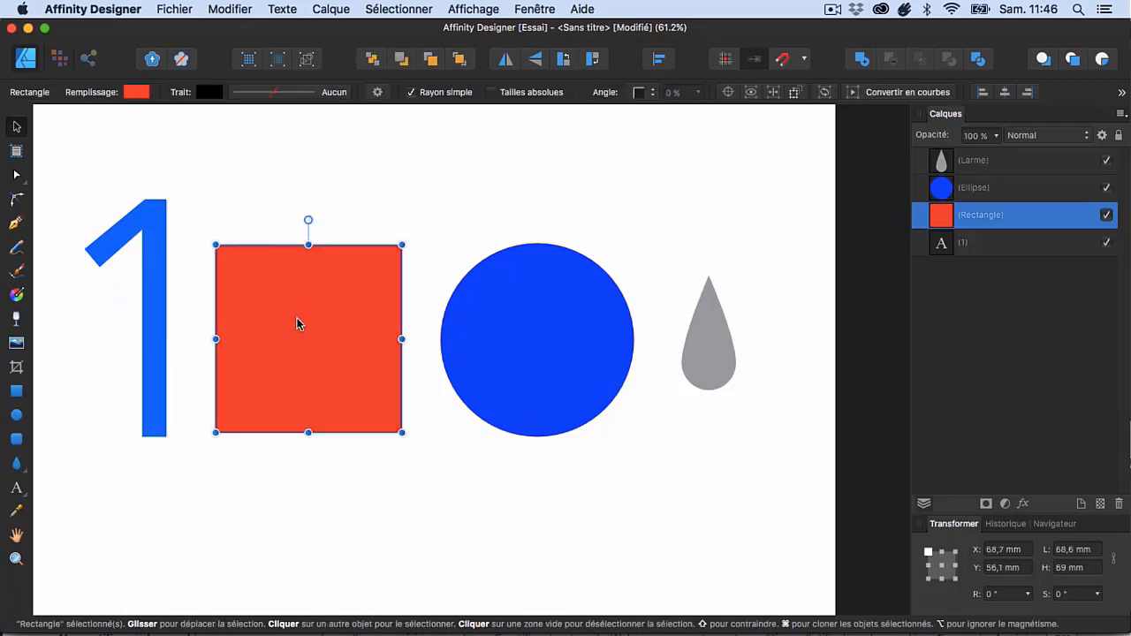
left_click(522, 321)
left_click(709, 336)
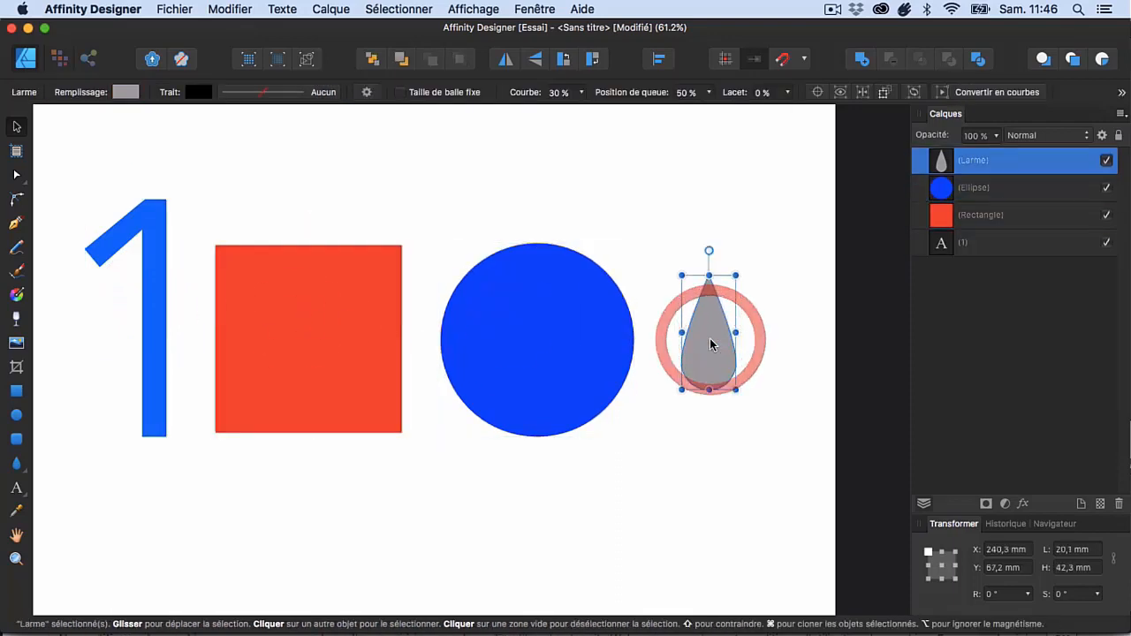
Draw a five-pointed star about 14.3 mm wide and high to the right of the teardrop
left_click_drag(16, 463, 47, 475)
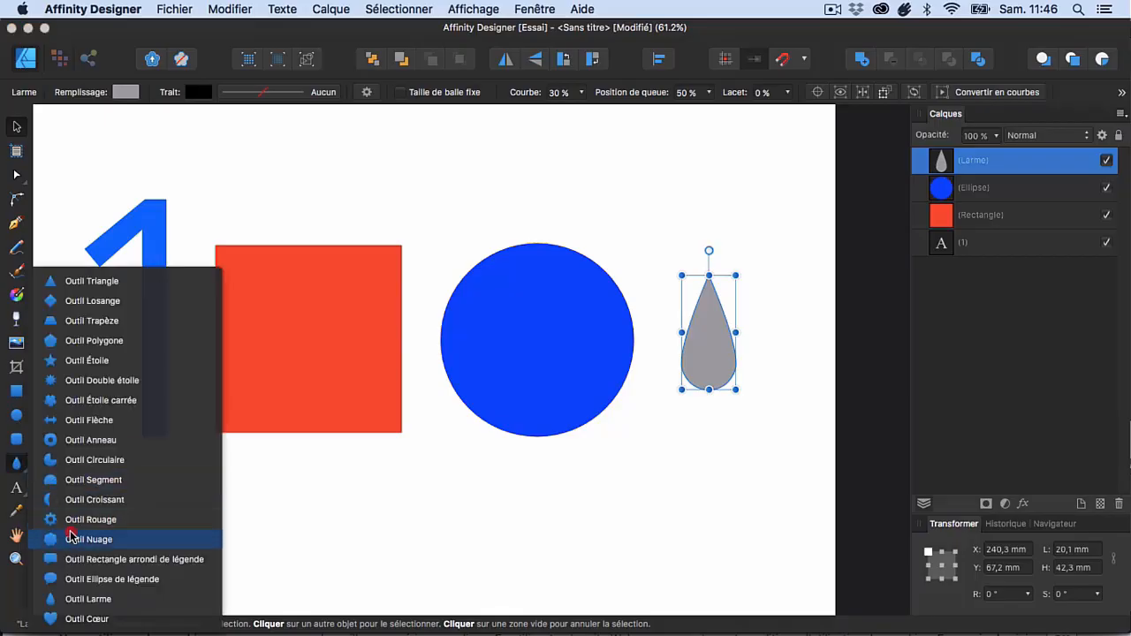
left_click(53, 360)
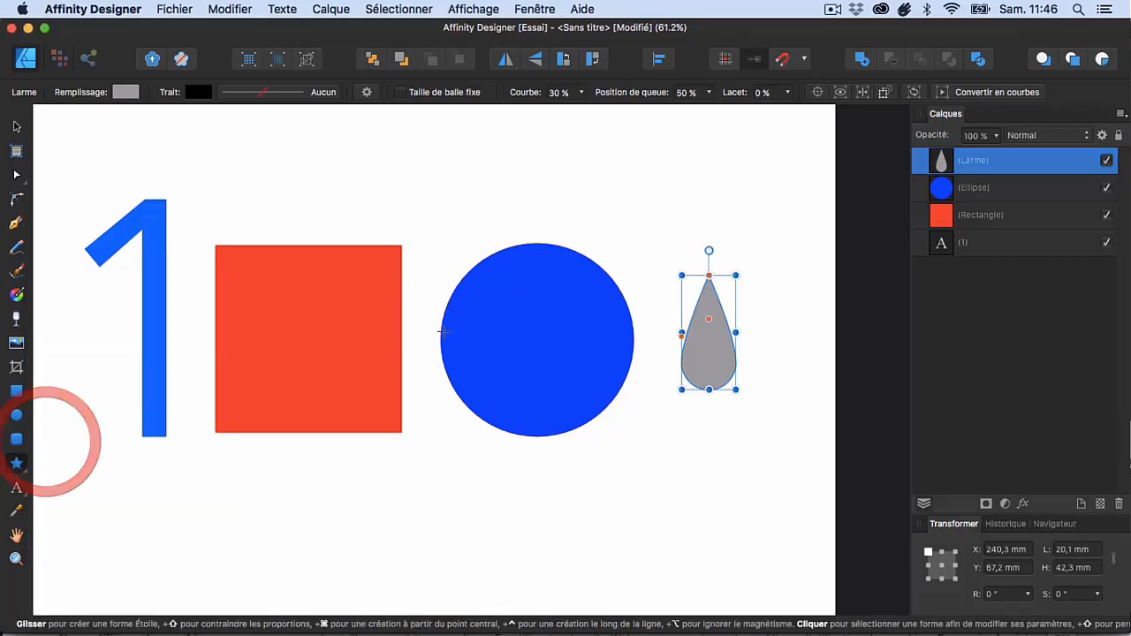
left_click_drag(777, 316, 815, 355)
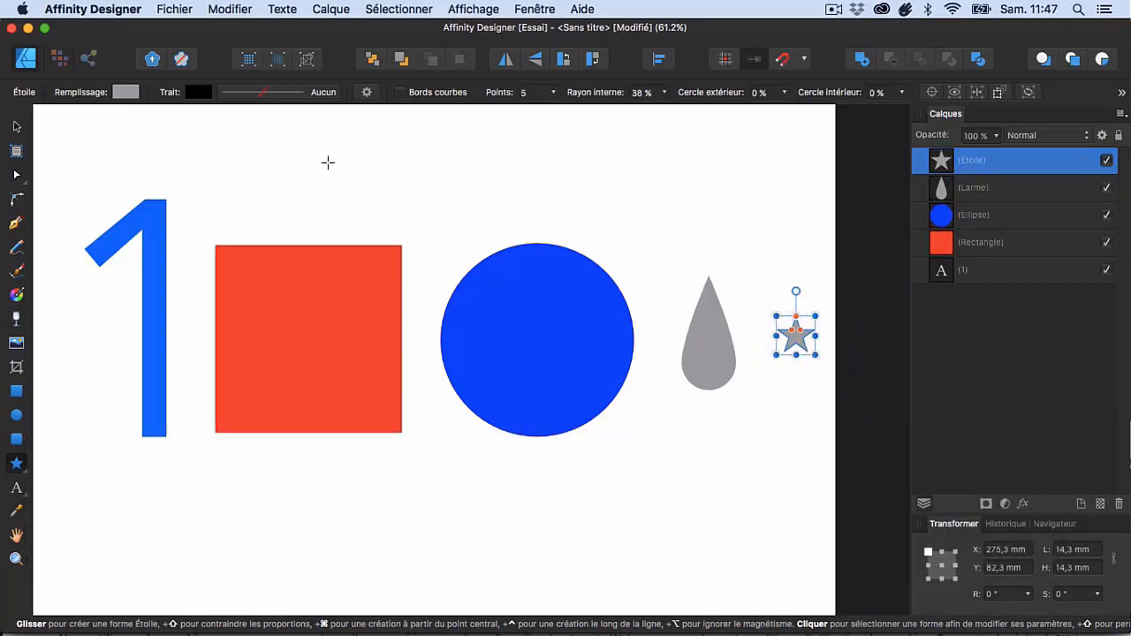
Fill the star with yellow, using hue 48, saturation 100 and lightness 61, and deselect it
left_click(125, 92)
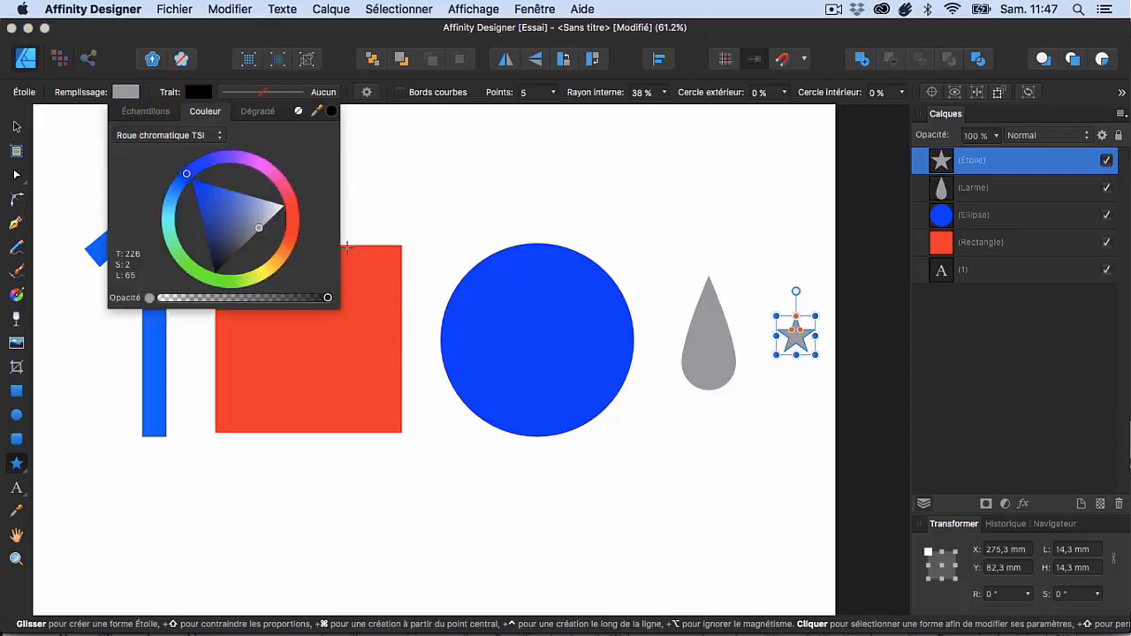
left_click(274, 269)
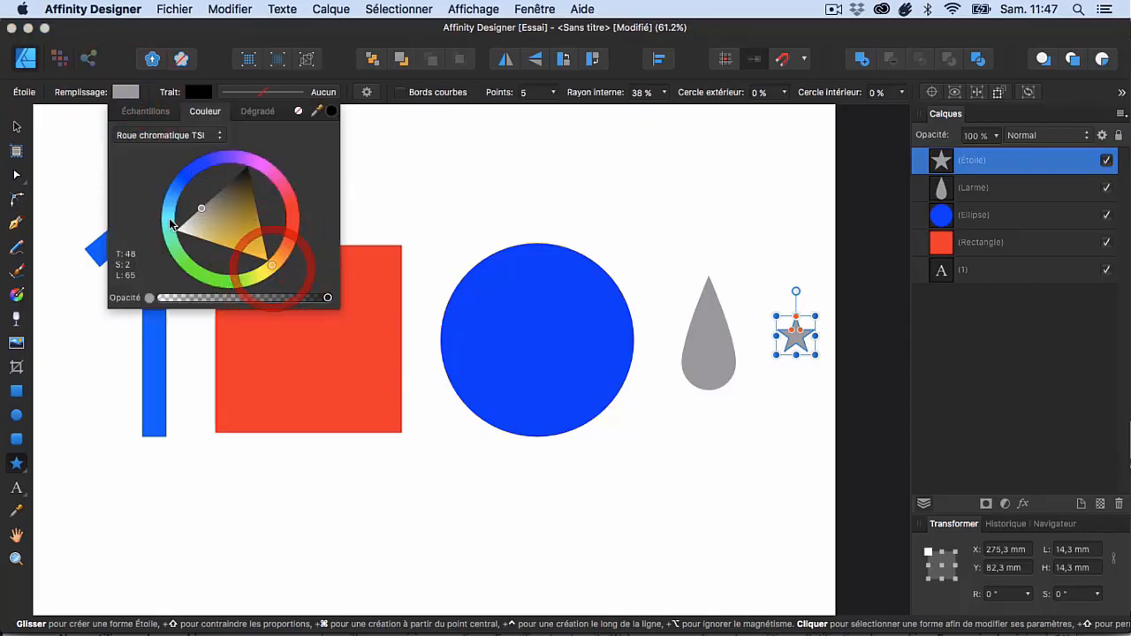
left_click(16, 126)
left_click(504, 215)
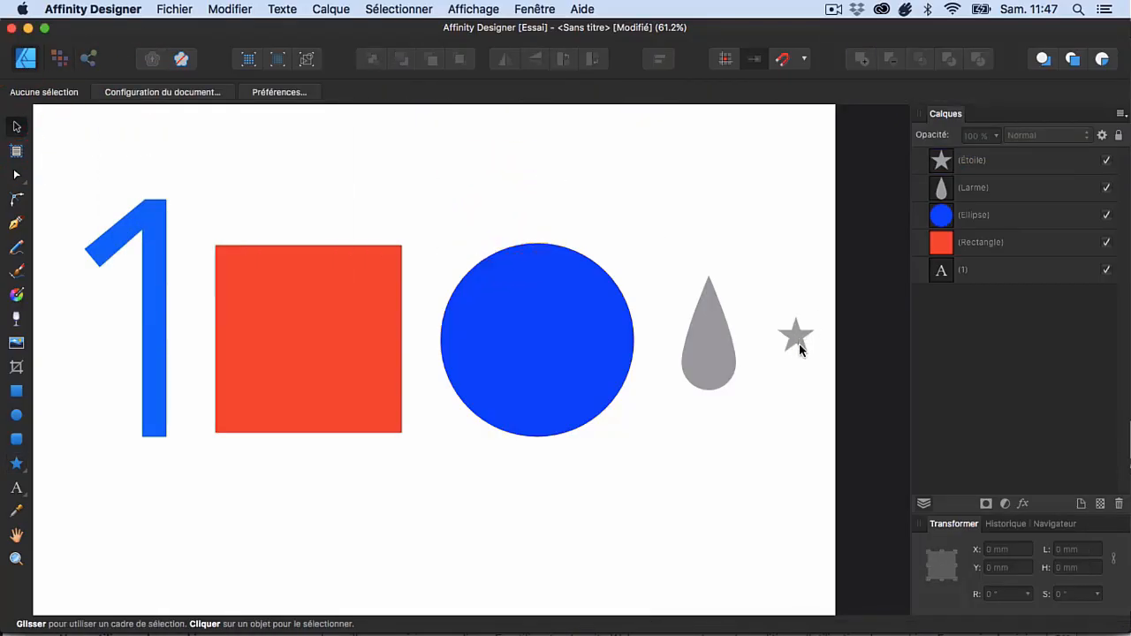
left_click(798, 344)
left_click(124, 92)
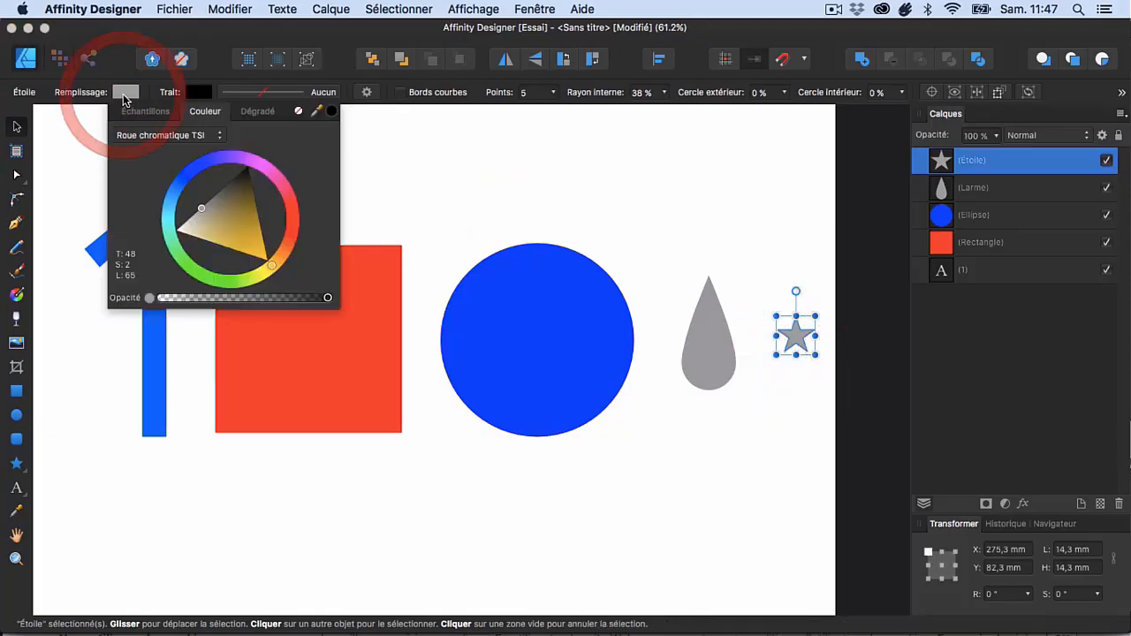
left_click_drag(232, 237, 241, 257)
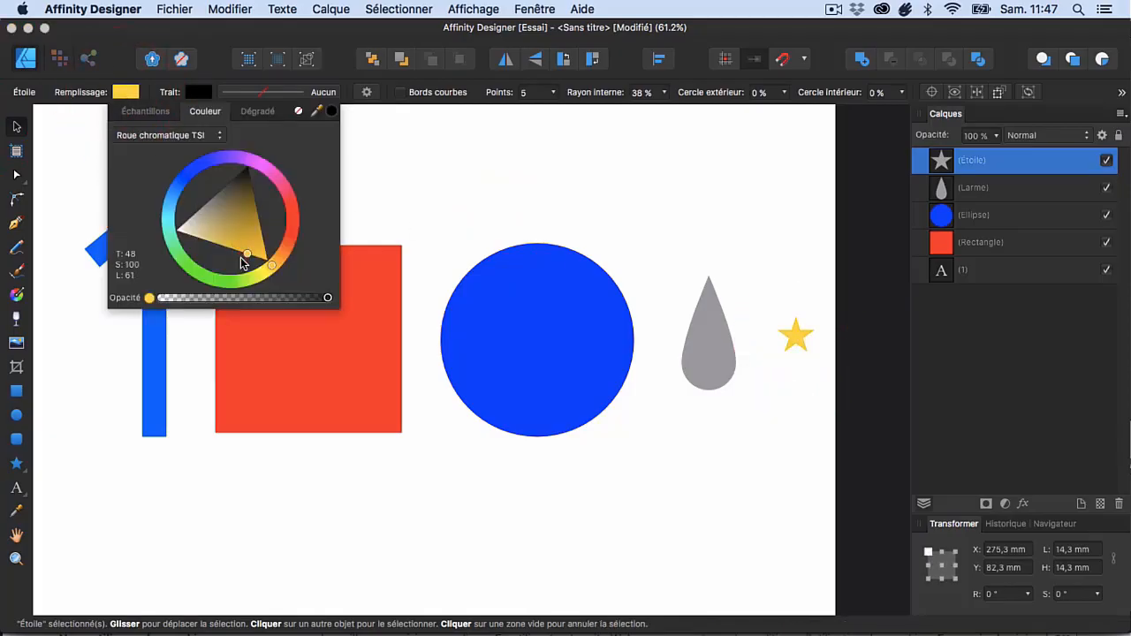
left_click(17, 126)
left_click(441, 159)
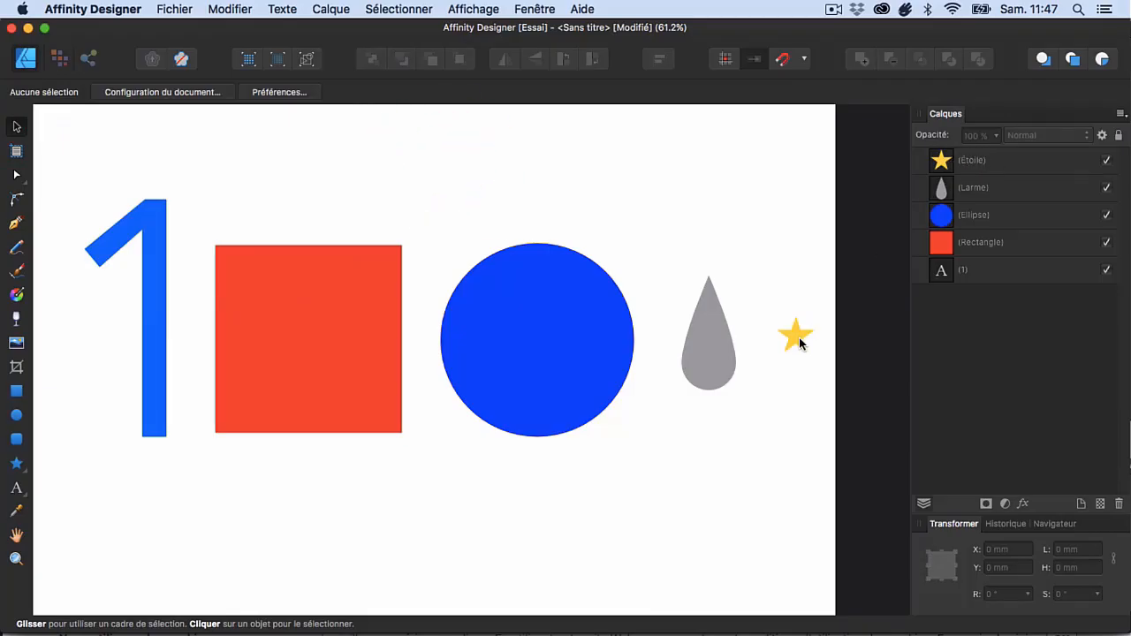
Move the star beside the lower part of the teardrop, to about X 270 mm, Y 91.2 mm
left_click_drag(800, 336, 798, 343)
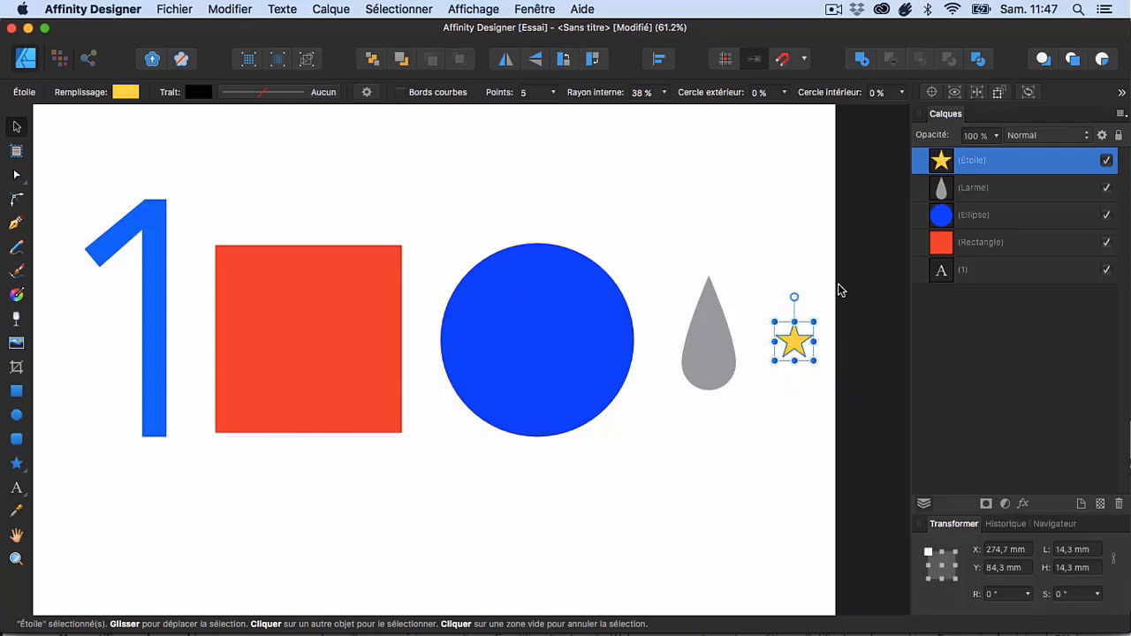
left_click_drag(798, 341, 783, 366)
left_click(784, 316)
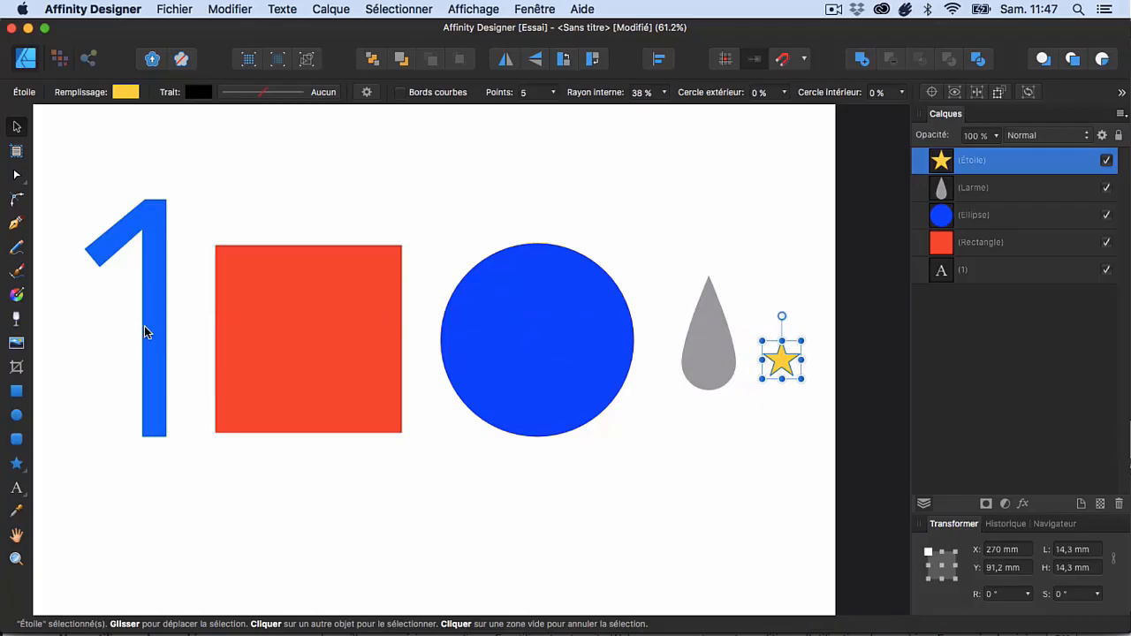
Reposition the number 1 to about X 17.4 mm, Y 40.7 mm and the blue circle to about X 154.2 mm, Y 54 mm
mouse_move(149, 327)
left_mouse_down()
mouse_move(324, 320)
mouse_move(783, 336)
mouse_move(142, 336)
left_mouse_up()
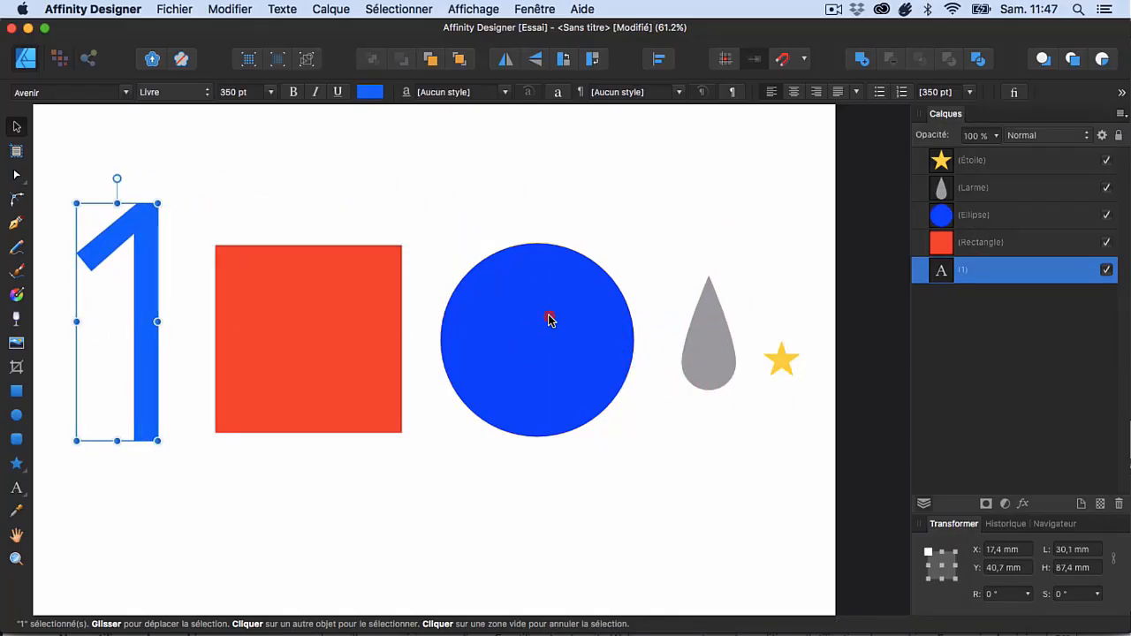
mouse_move(548, 315)
left_mouse_down()
mouse_move(185, 316)
mouse_move(439, 306)
mouse_move(545, 320)
left_mouse_up()
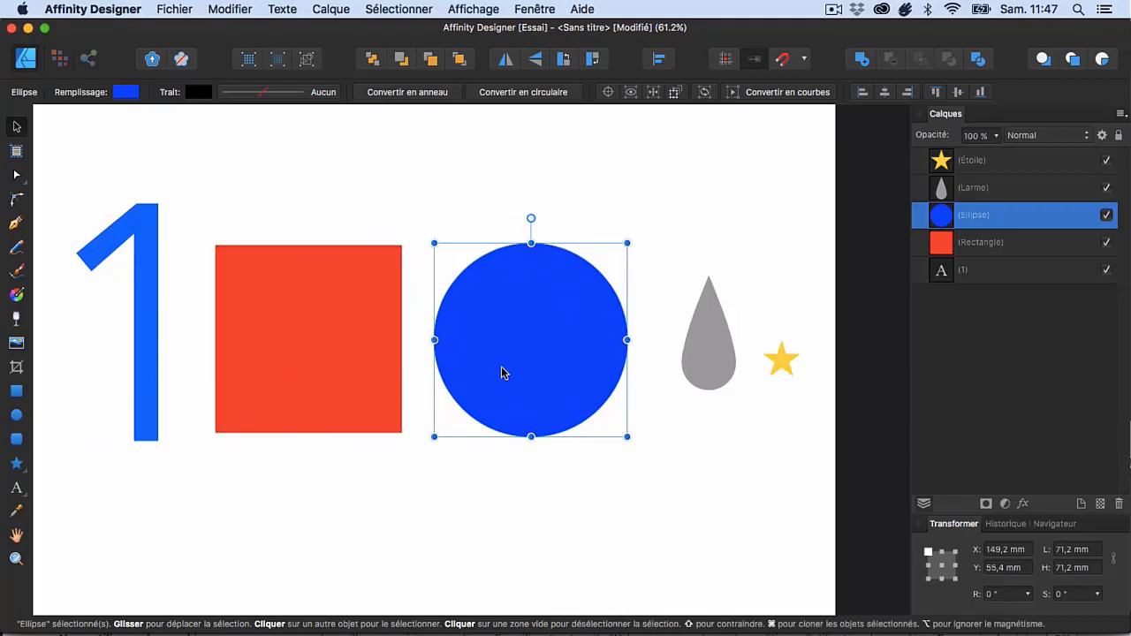
mouse_move(511, 369)
left_mouse_down()
mouse_move(723, 368)
mouse_move(112, 373)
mouse_move(743, 371)
mouse_move(483, 387)
mouse_move(520, 369)
left_mouse_up()
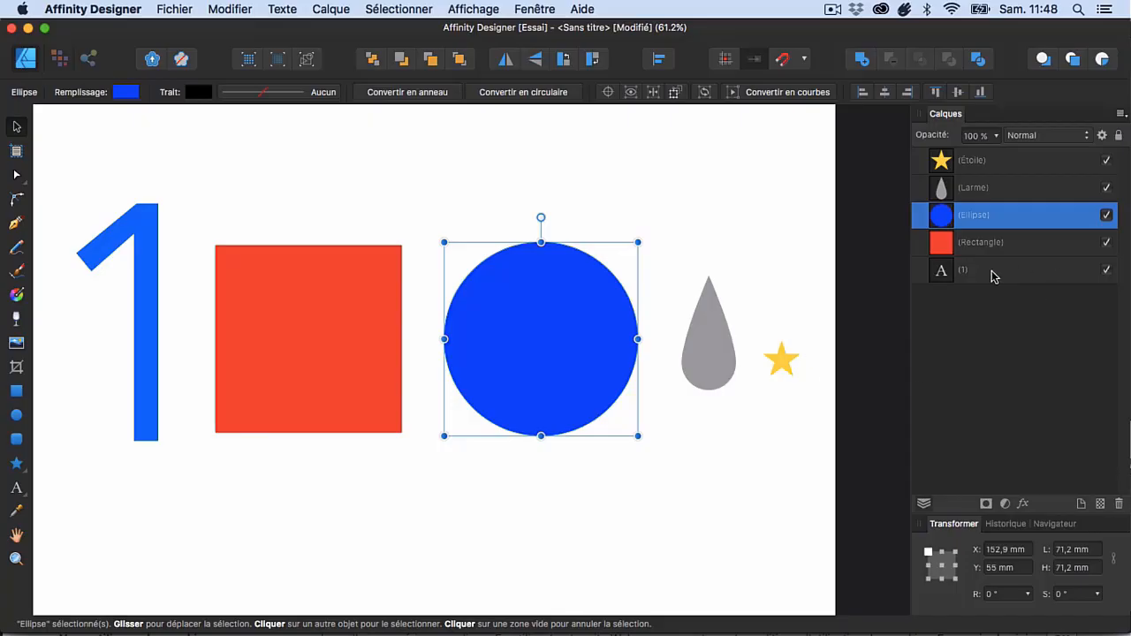
left_click_drag(638, 319, 576, 320)
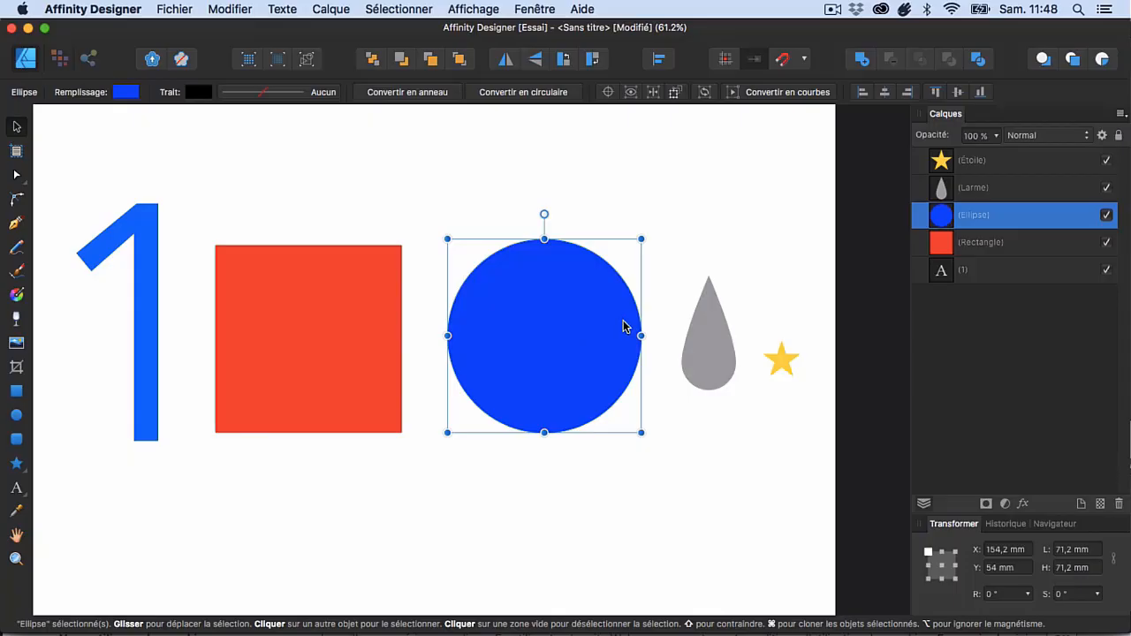
Move the teardrop to about X 244.1 mm, Y 70.8 mm and nest its layer inside the star layer
left_click(781, 367)
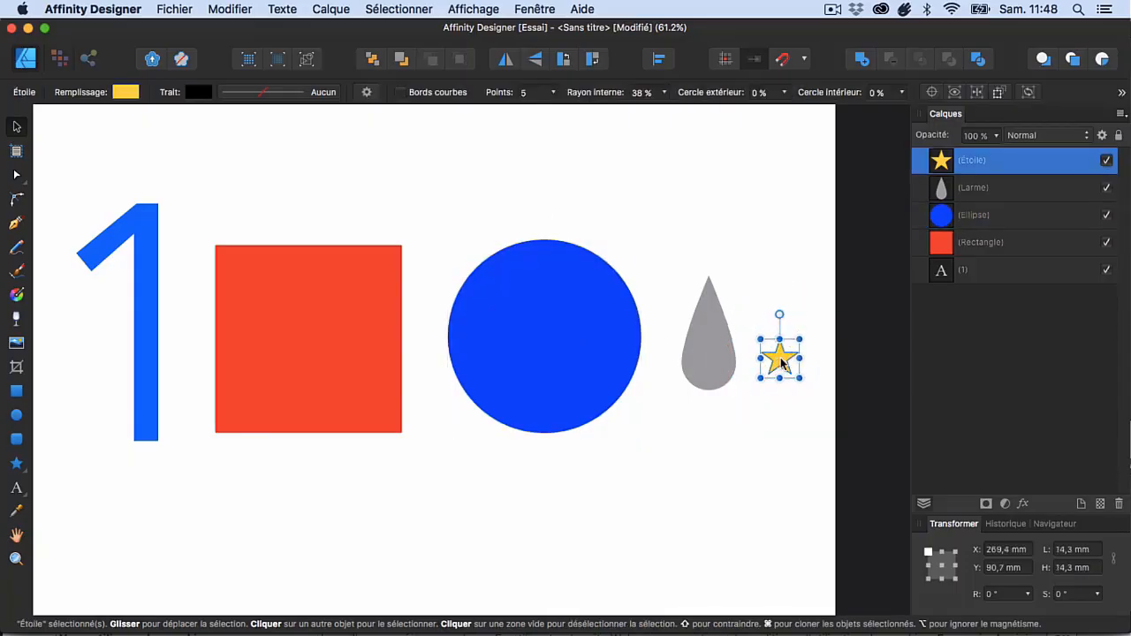
mouse_move(709, 354)
left_mouse_down()
mouse_move(566, 343)
mouse_move(788, 353)
mouse_move(555, 365)
mouse_move(745, 362)
mouse_move(717, 363)
left_mouse_up()
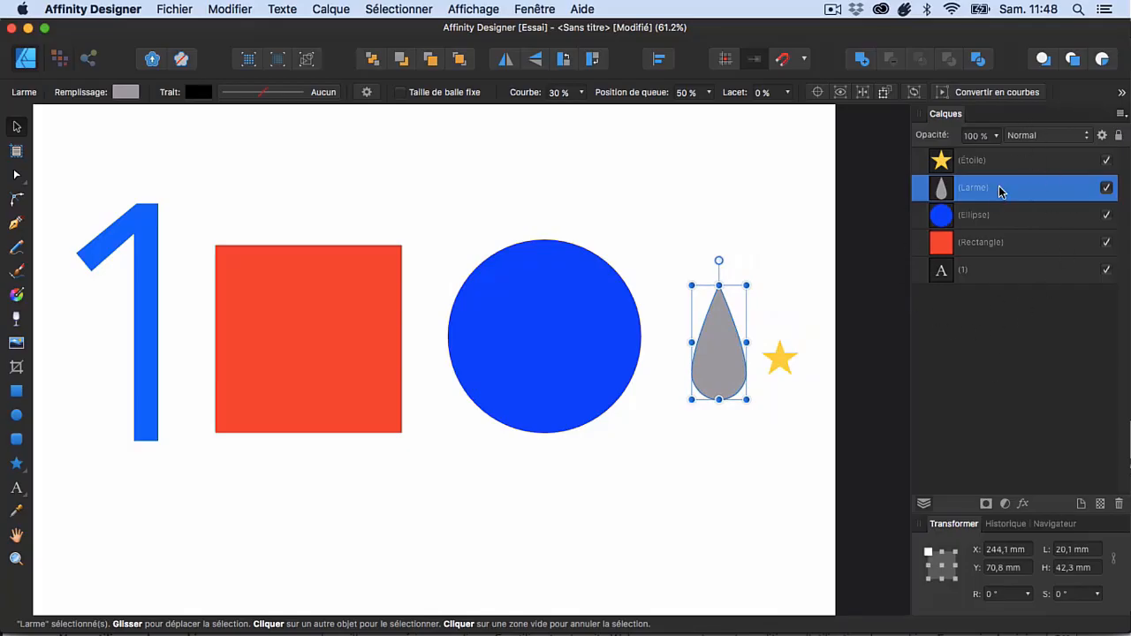
left_click_drag(999, 191, 984, 234)
left_click_drag(973, 233, 960, 172)
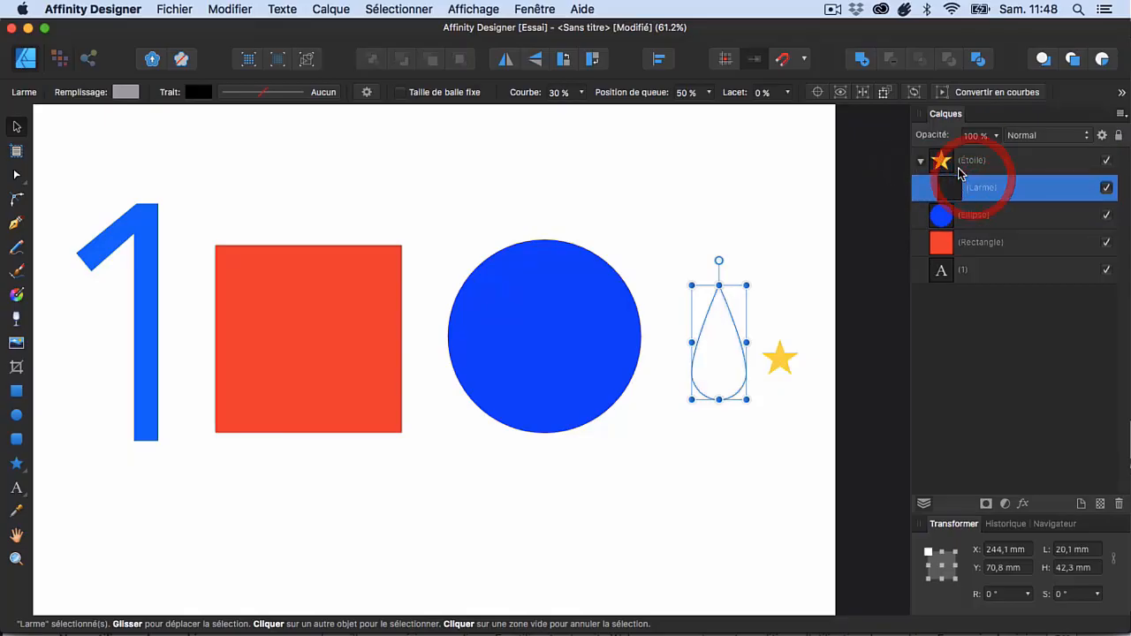
left_click(782, 298)
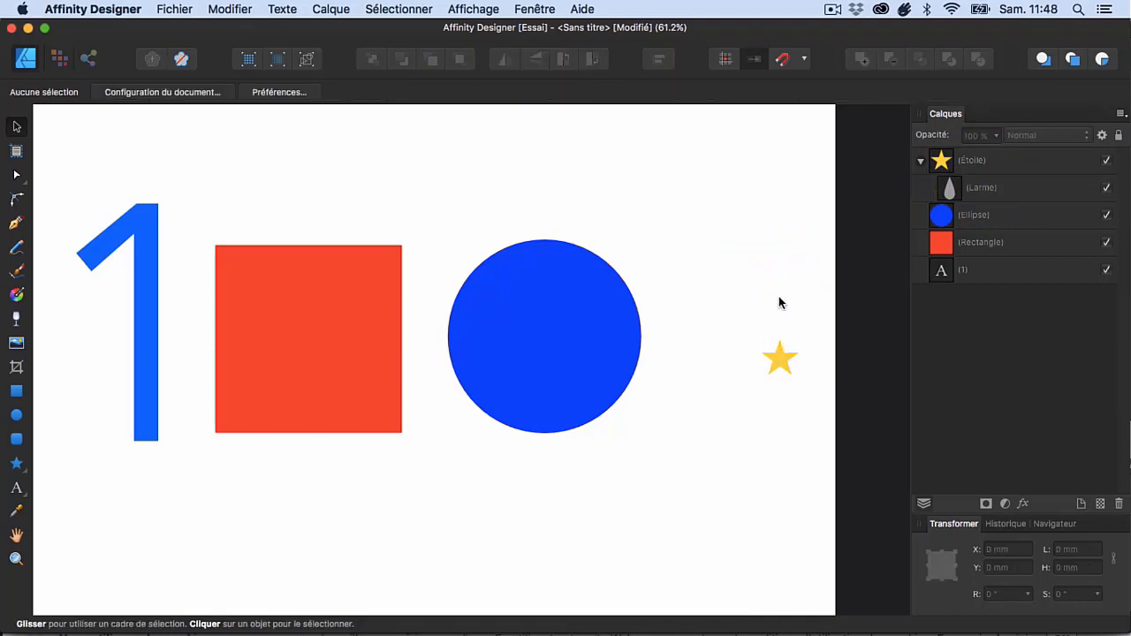
Shift the star slightly, then move the nested teardrop partly over the star, to about X 256 mm, Y 69.8 mm
mouse_move(778, 358)
left_mouse_down()
mouse_move(724, 361)
mouse_move(777, 356)
left_mouse_up()
left_click(716, 359)
left_click(1000, 188)
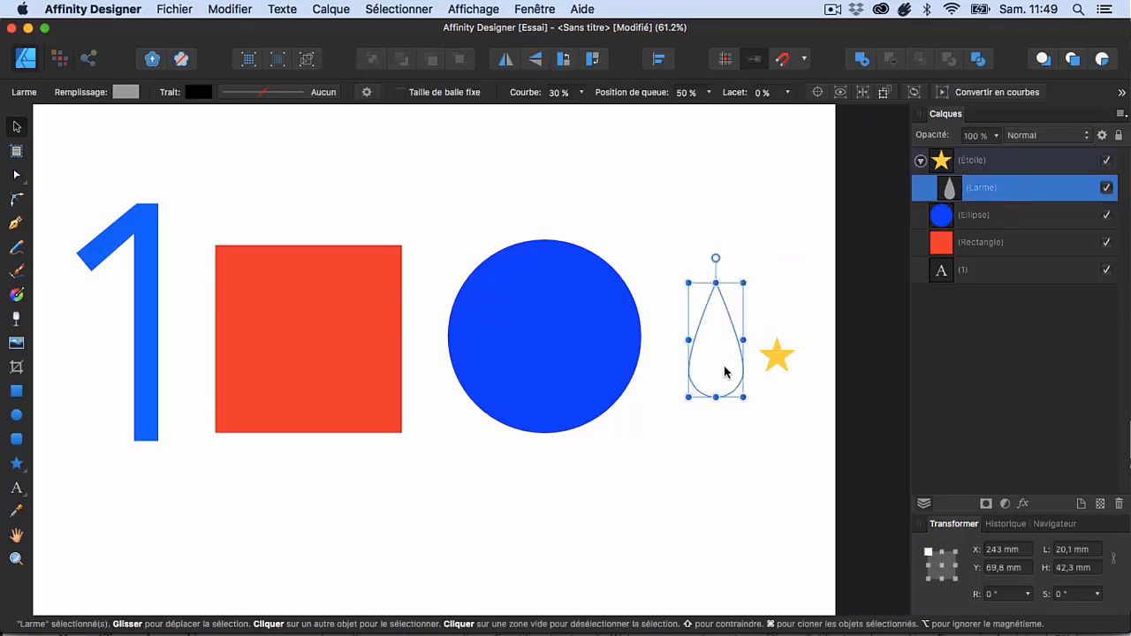
left_click_drag(727, 374, 750, 369)
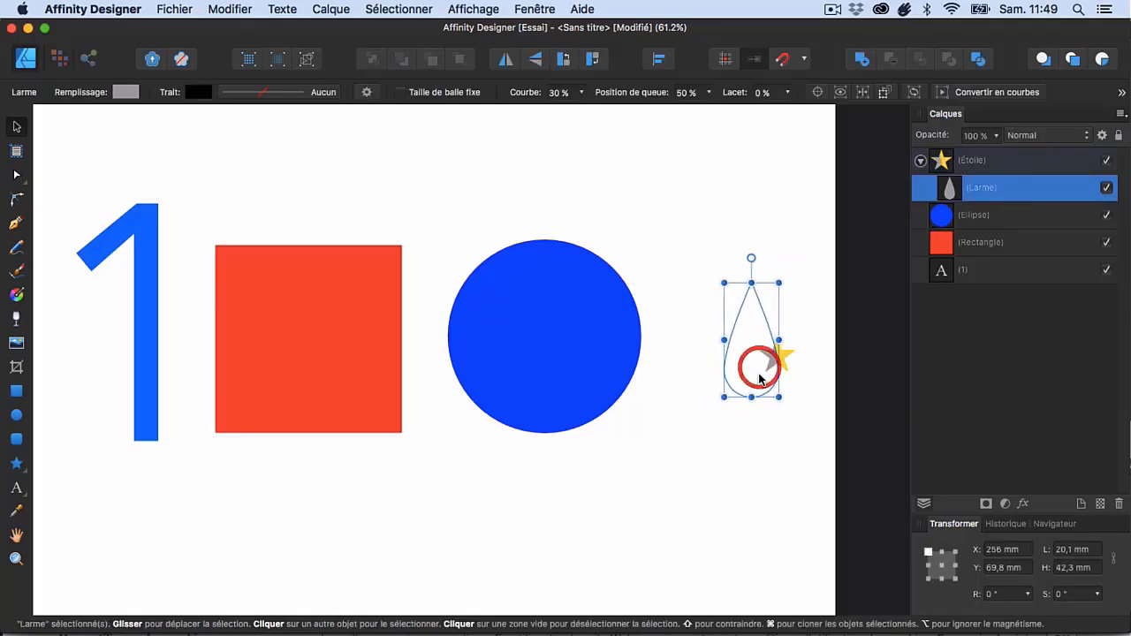
left_click(765, 451)
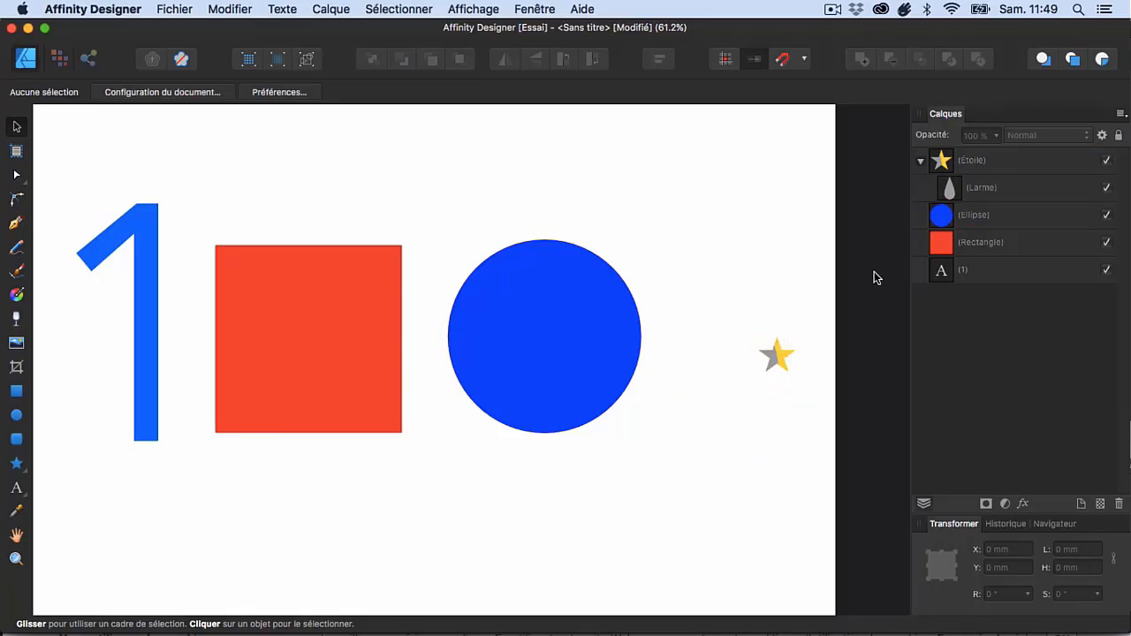
Undo the recent moves of the star and the nested teardrop
key("super+z")
key("super+z")
key("super+z")
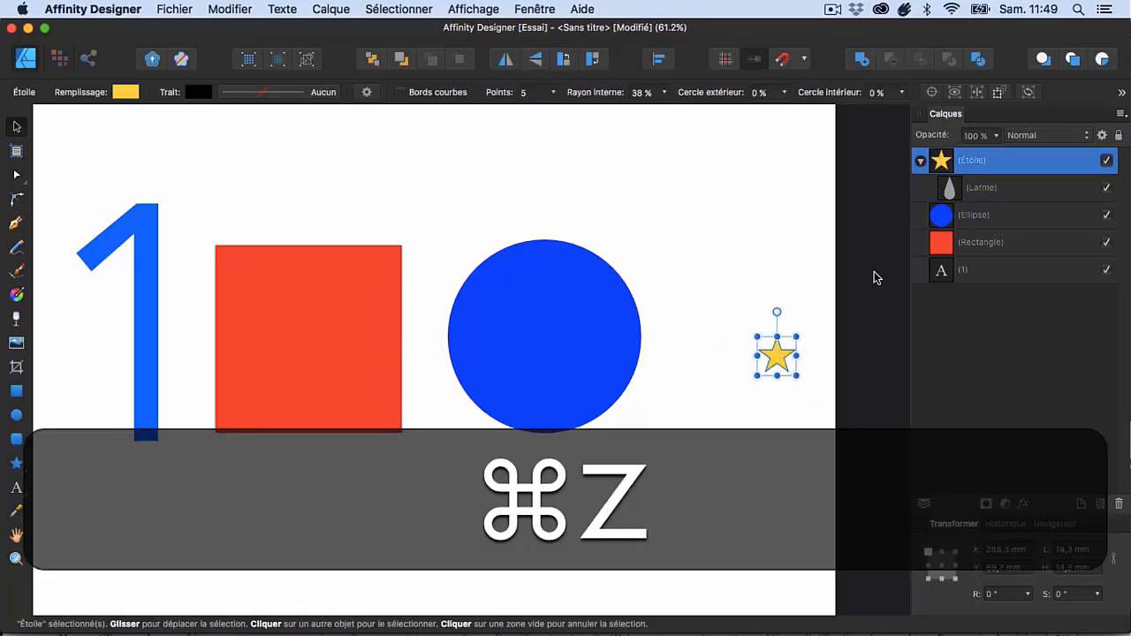
key("super+z")
key("super+z")
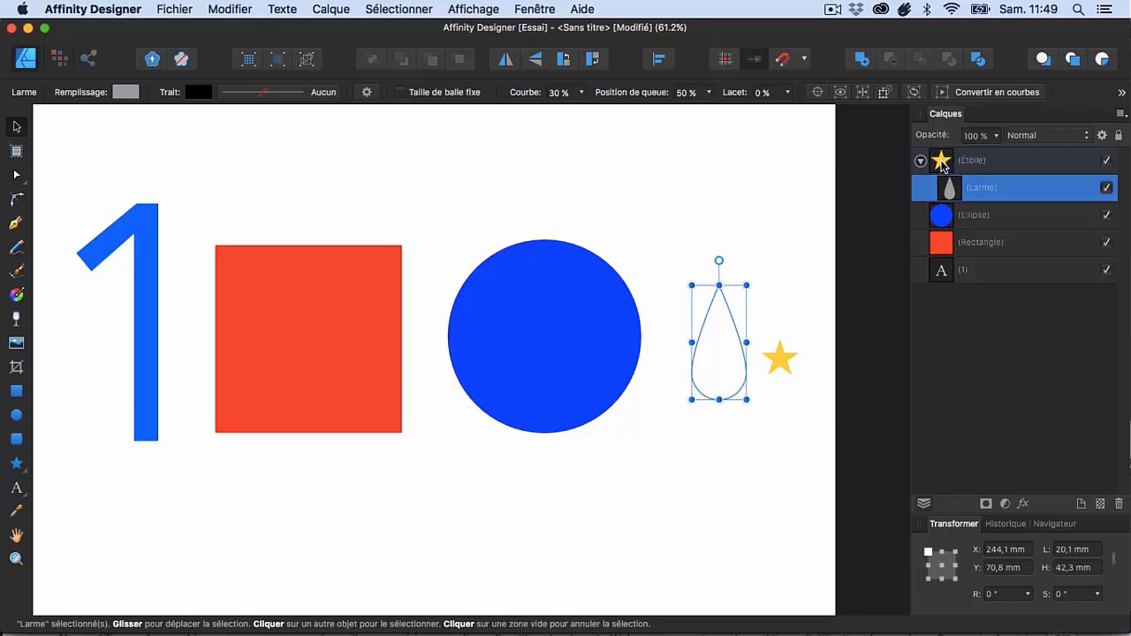
Move the nested teardrop to about X 245.9 mm, Y 68.1 mm and take its layer out of the star, placing it above
mouse_move(734, 374)
left_mouse_down()
mouse_move(780, 369)
mouse_move(816, 383)
mouse_move(741, 364)
left_mouse_up()
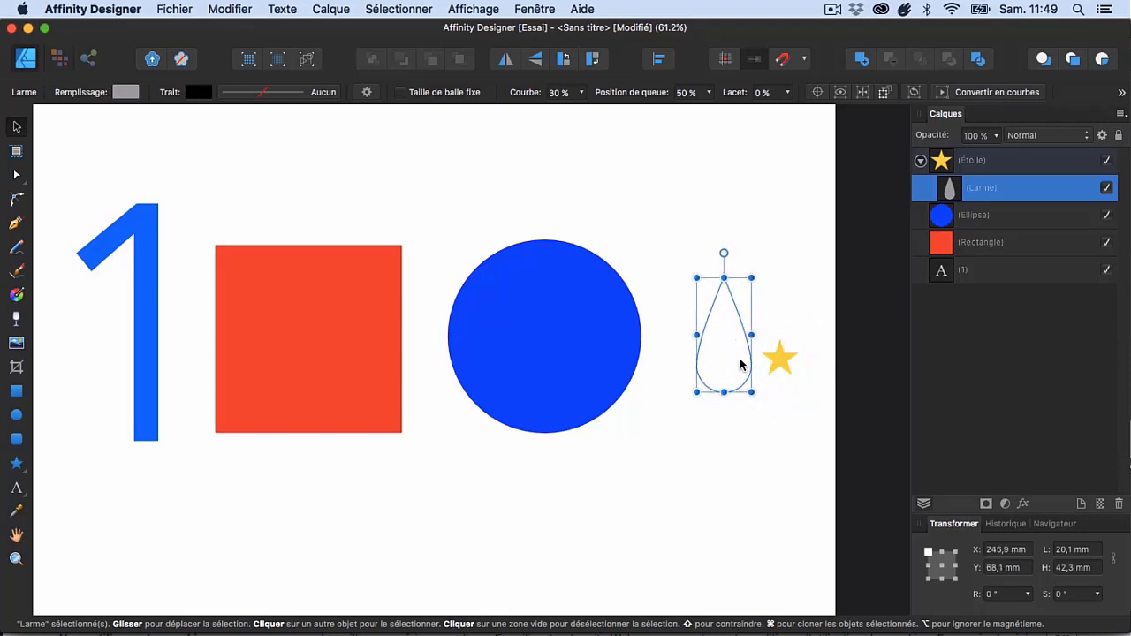
left_click(750, 452)
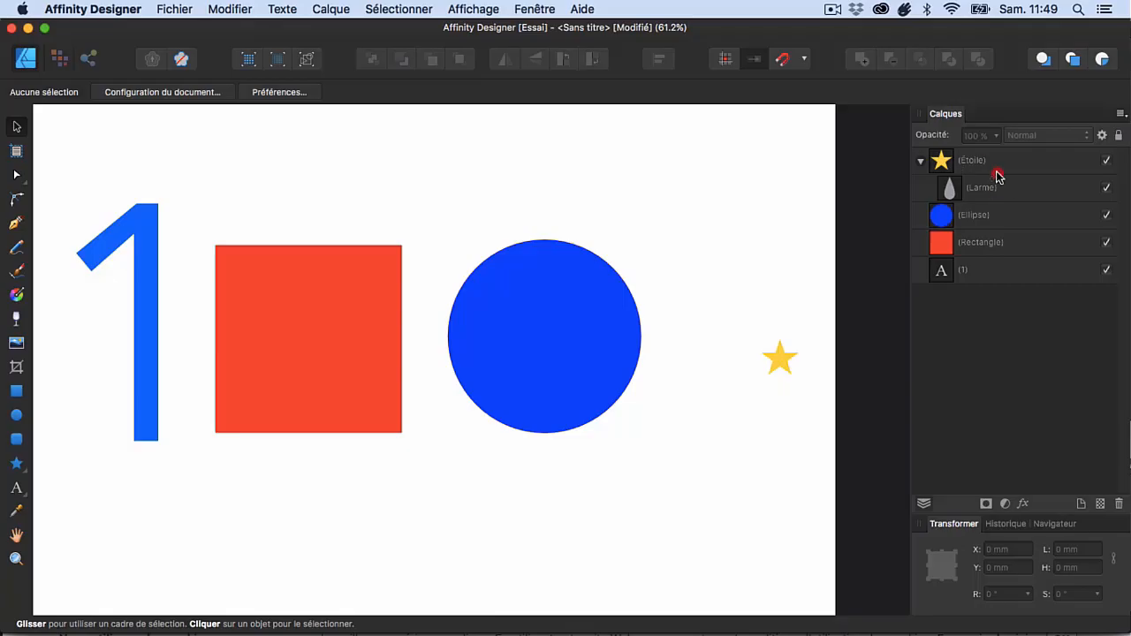
left_click_drag(997, 176, 991, 147)
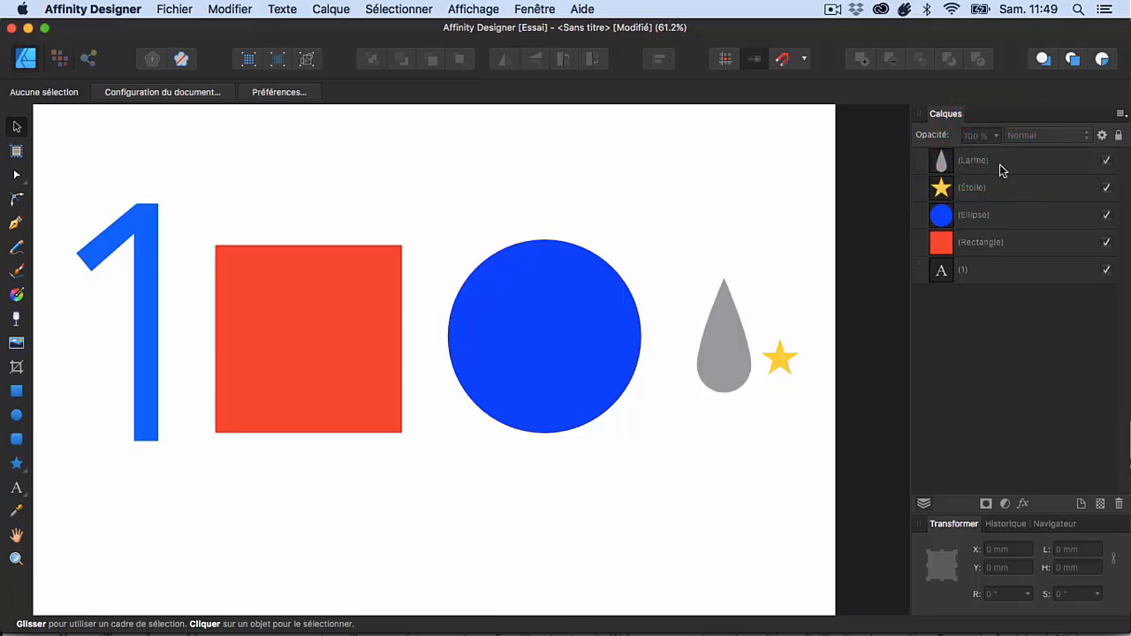
Nest the teardrop layer inside the star again and move the teardrop across the star, to about X 263.5 mm, Y 68.1 mm
left_click_drag(1000, 164, 955, 191)
left_click_drag(709, 368, 757, 368)
Return the teardrop layer above the star layer and move the teardrop onto the blue circle's upper edge, about X 178.4 mm, Y 37.1 mm
left_click_drag(960, 185, 960, 154)
left_click(767, 345)
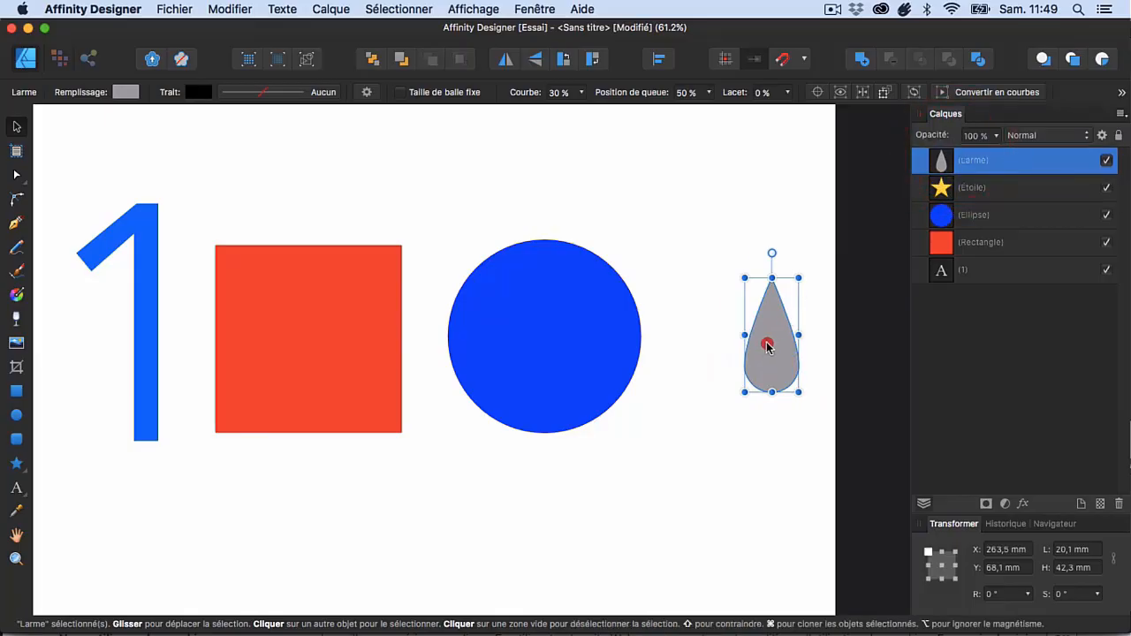
left_click_drag(767, 346, 556, 248)
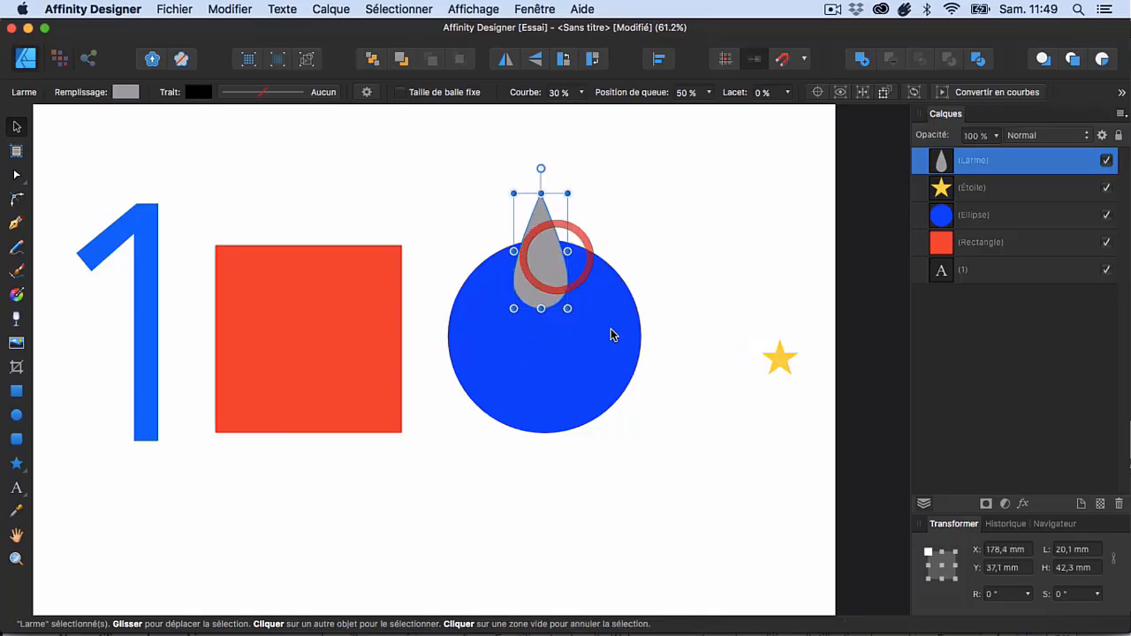
Nest the blue circle inside the teardrop layer, then take it back out to the top of the layer stack
left_click(613, 335)
left_click_drag(972, 217, 967, 180)
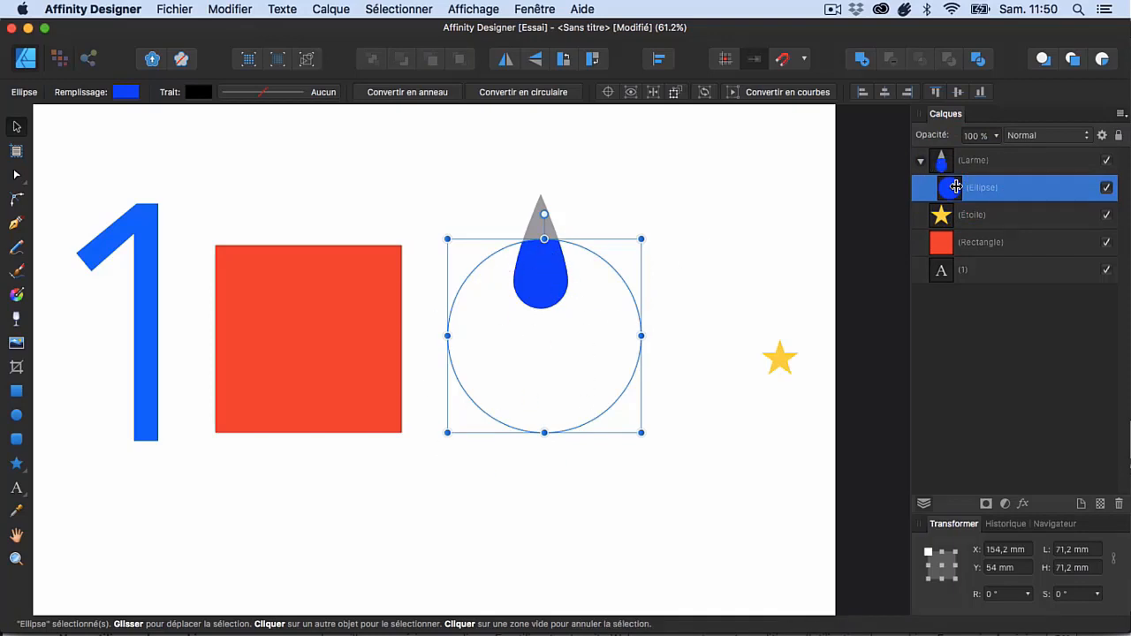
left_click_drag(999, 182, 947, 159)
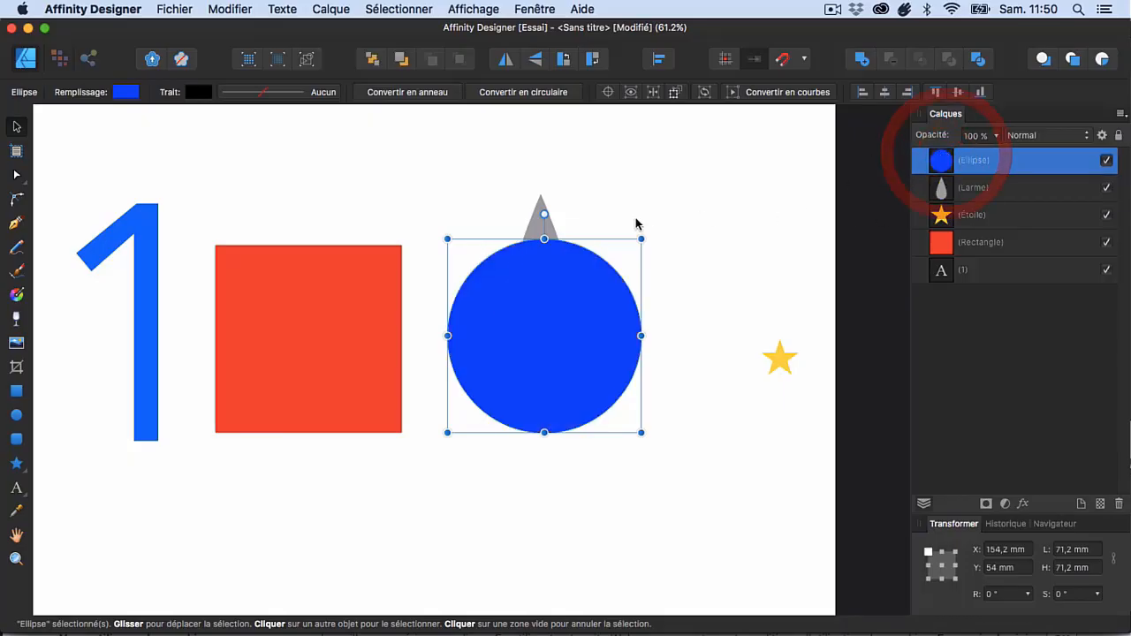
Move the teardrop between the blue circle and the star, and the number 1 onto the red rectangle at about X 82.2 mm, Y 42.5 mm
left_click(636, 219)
left_click_drag(538, 226, 701, 277)
left_click_drag(141, 301, 317, 305)
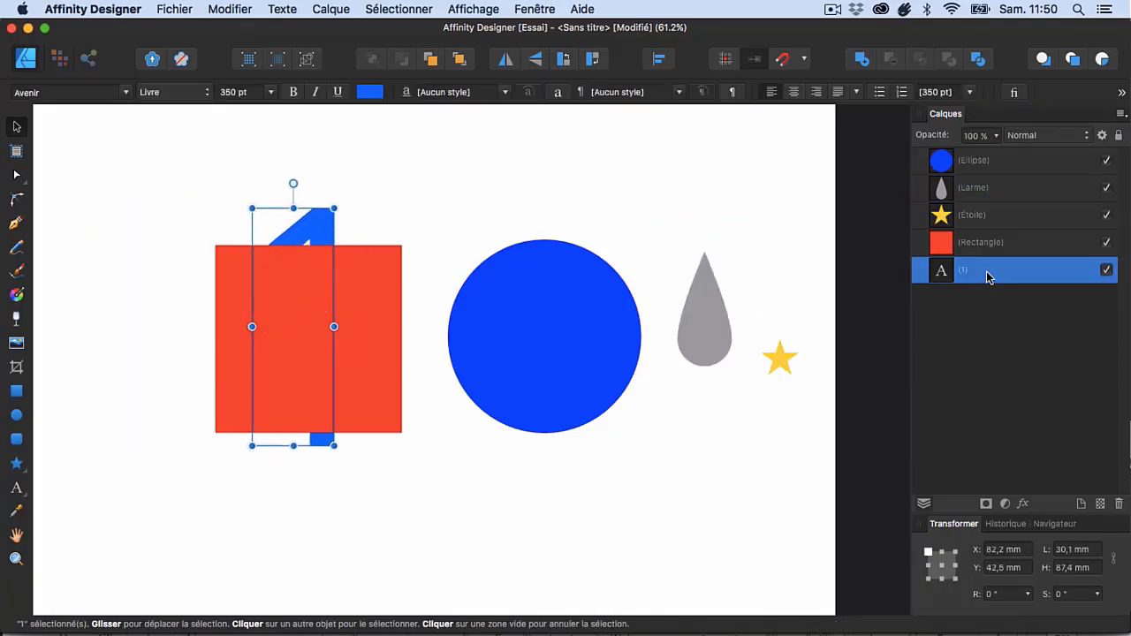
Nest the number 1 layer inside the red rectangle and move the rectangle with its content to about X 63.3 mm, Y 54.3 mm
left_click_drag(988, 277, 942, 235)
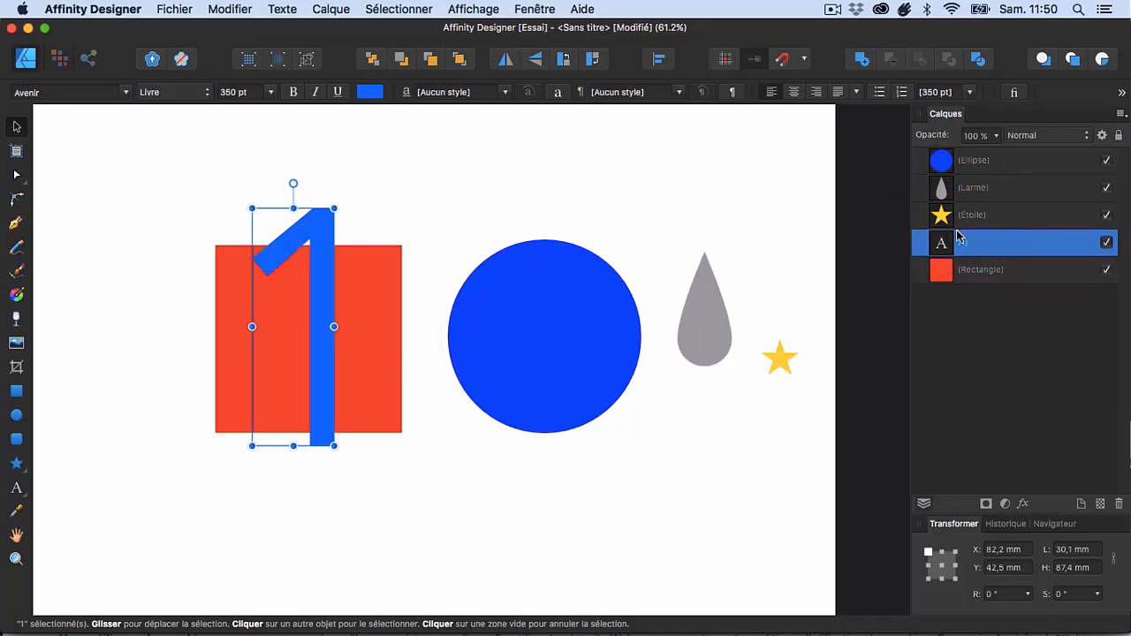
left_click_drag(973, 242, 974, 268)
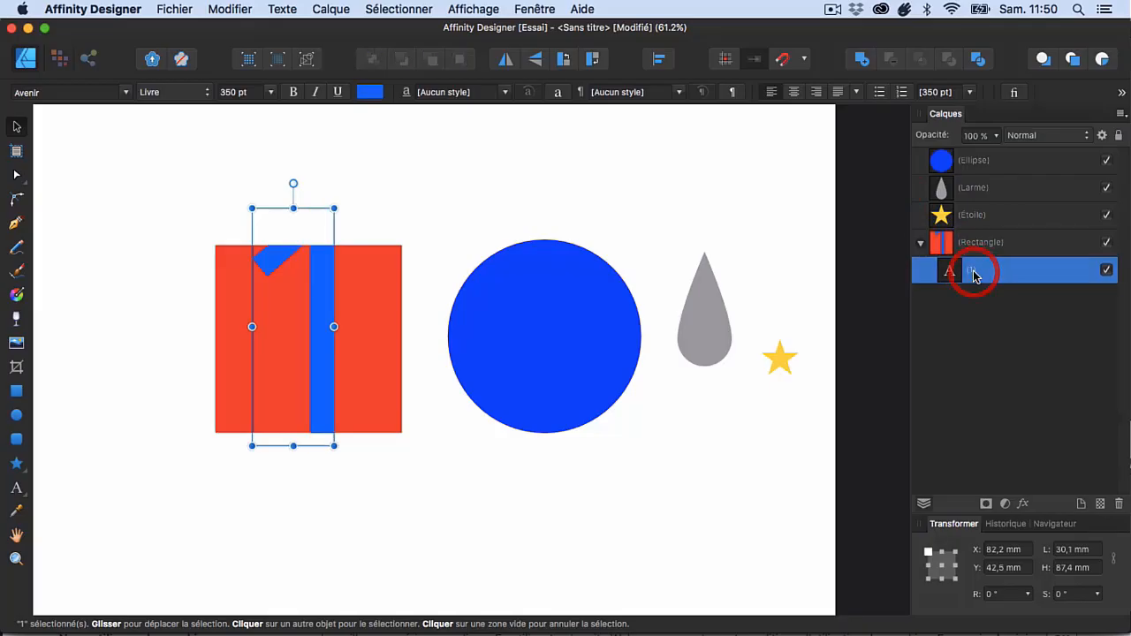
left_click(462, 508)
mouse_move(316, 364)
left_mouse_down()
mouse_move(321, 382)
mouse_move(301, 357)
left_mouse_up()
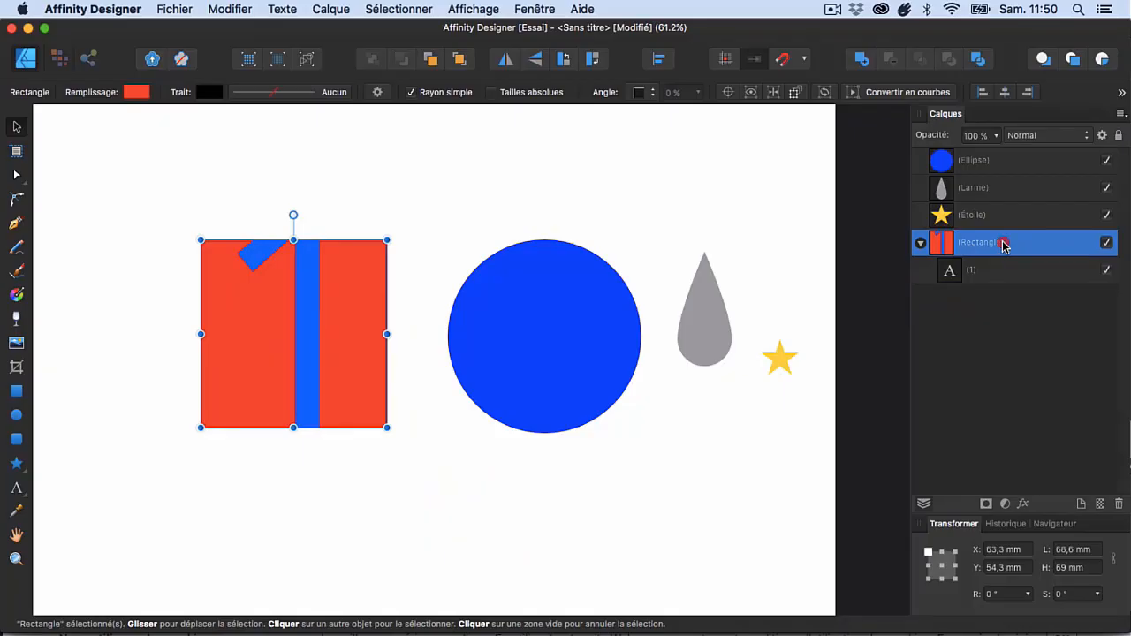
Take the number 1 out of the rectangle to just above it in the stack and move it beside the square, about X 15.7 mm, Y 43.1 mm
mouse_move(999, 252)
left_mouse_down()
mouse_move(992, 291)
mouse_move(978, 292)
mouse_move(939, 222)
left_mouse_up()
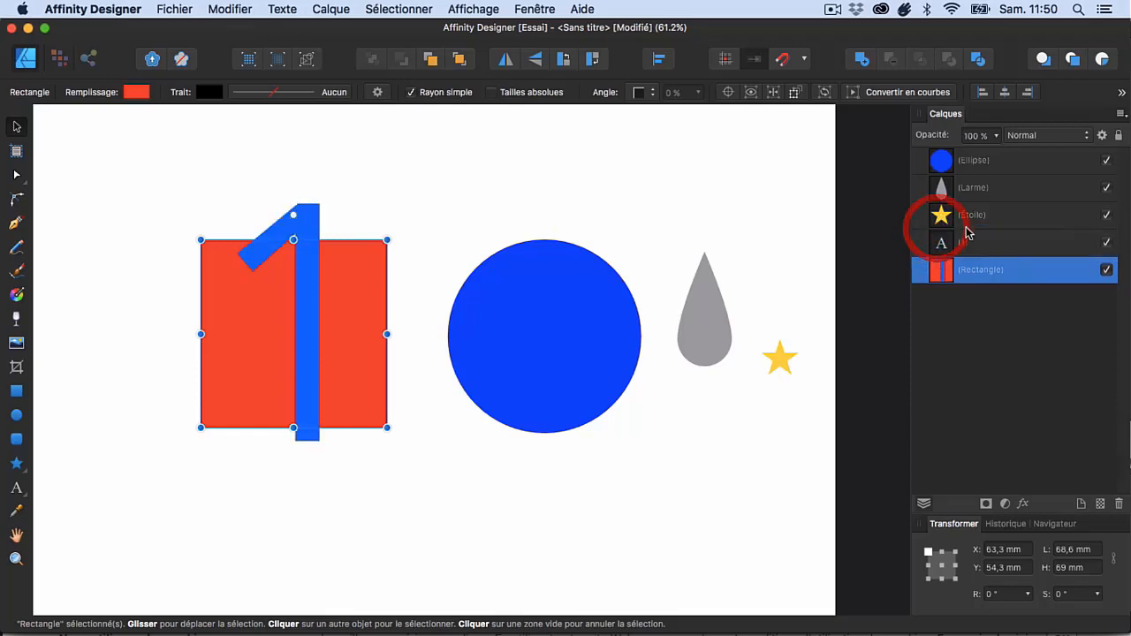
left_click(457, 523)
left_click_drag(301, 404, 135, 410)
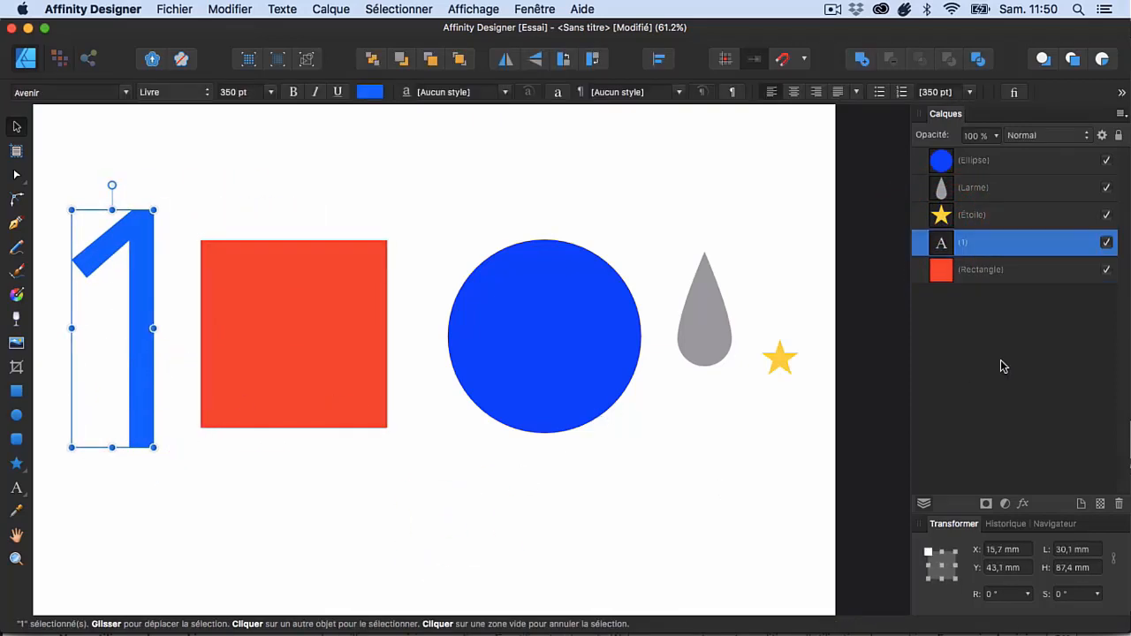